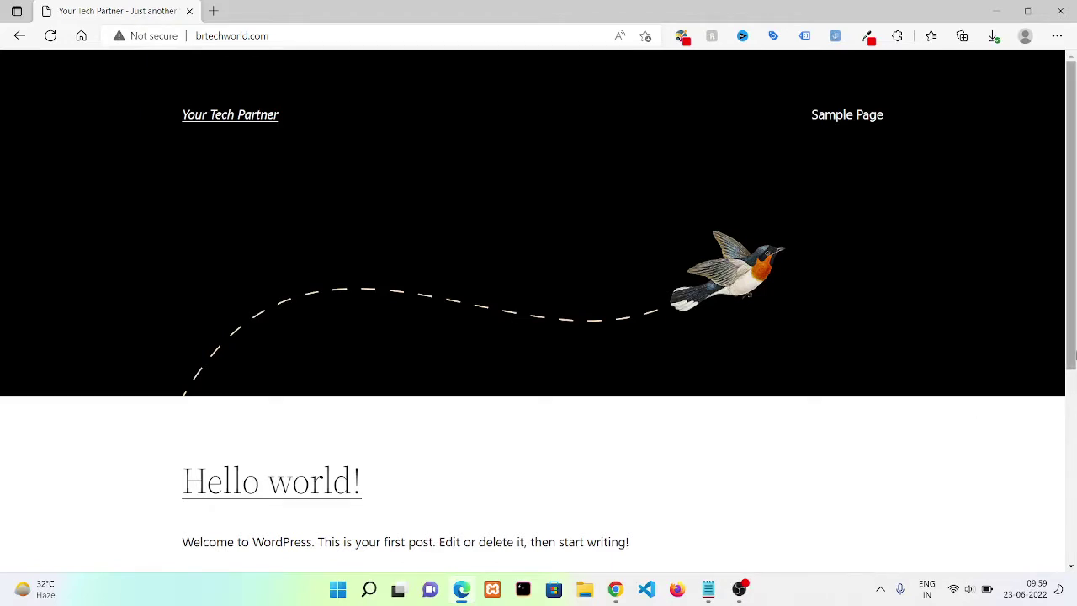
- Open the WordPress admin dashboard of the site at brtechworld.com/wp-admin
{"action": "left_click_drag", "start_coordinate": [1071, 356], "coordinate": [1007, 247]}
{"action": "left_click", "coordinate": [454, 42]}
{"action": "left_click", "coordinate": [455, 41]}
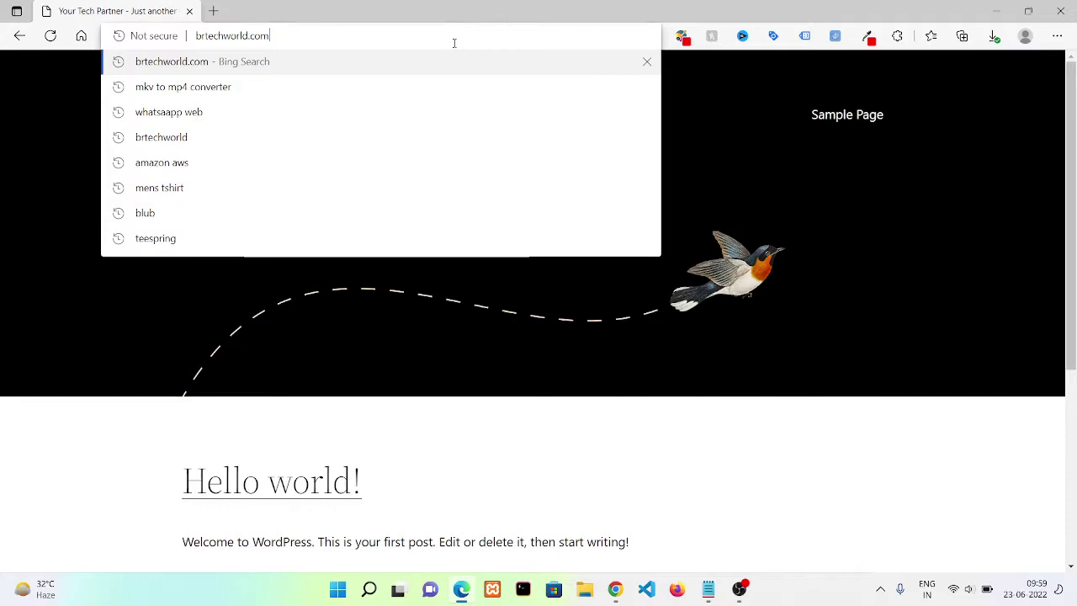
{"action": "type", "text": "/wp-admin"}
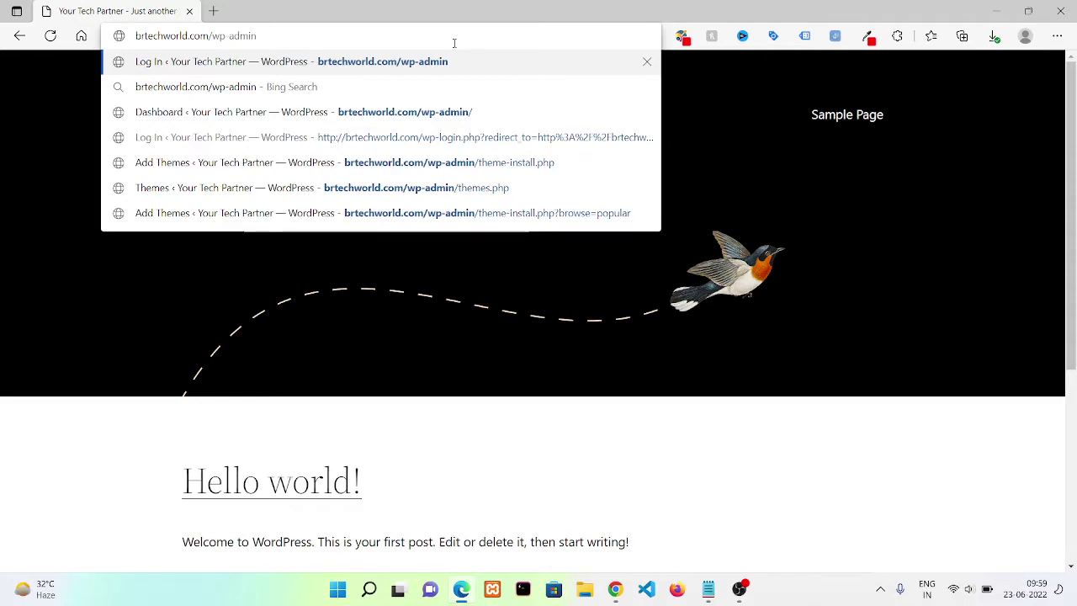
{"action": "key", "text": "Return"}
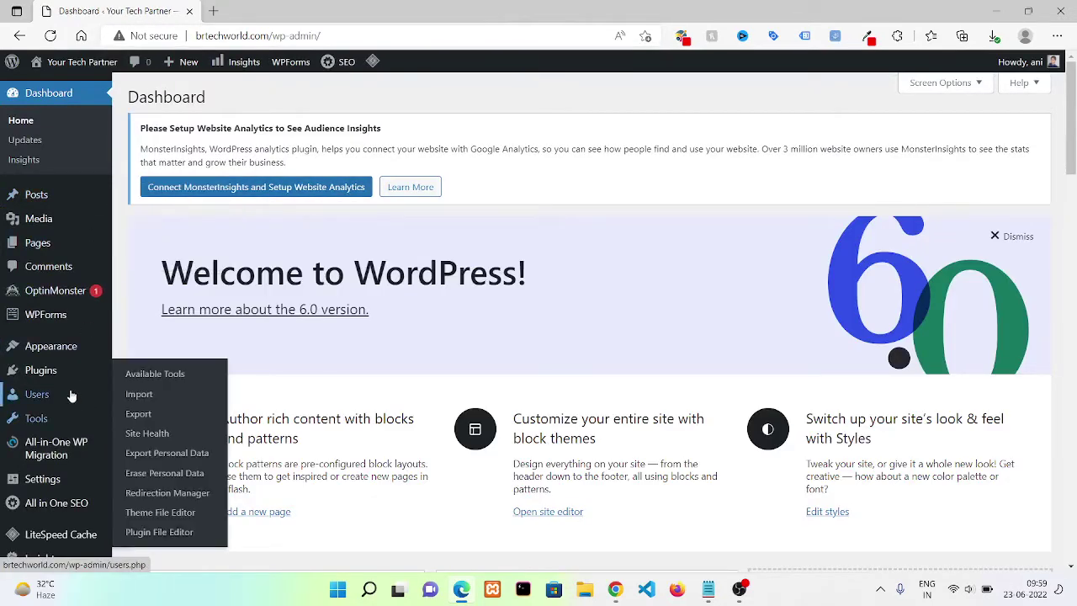
- Go to the site's installed themes, start adding a new theme and browse the popular ones
{"action": "mouse_move", "coordinate": [64, 386]}
{"action": "mouse_move", "coordinate": [49, 353]}
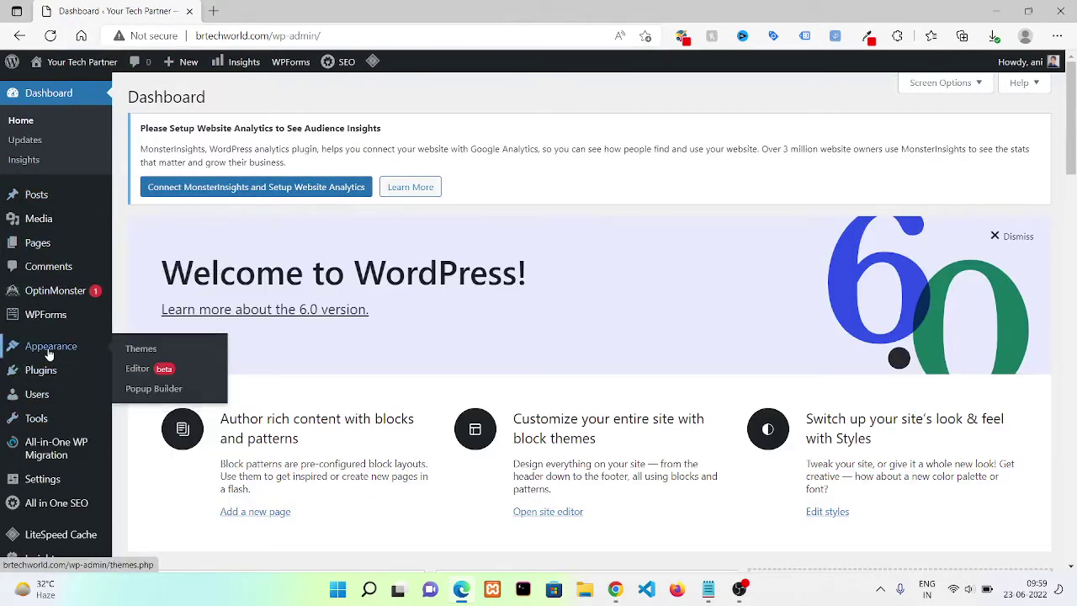
{"action": "left_click", "coordinate": [148, 356]}
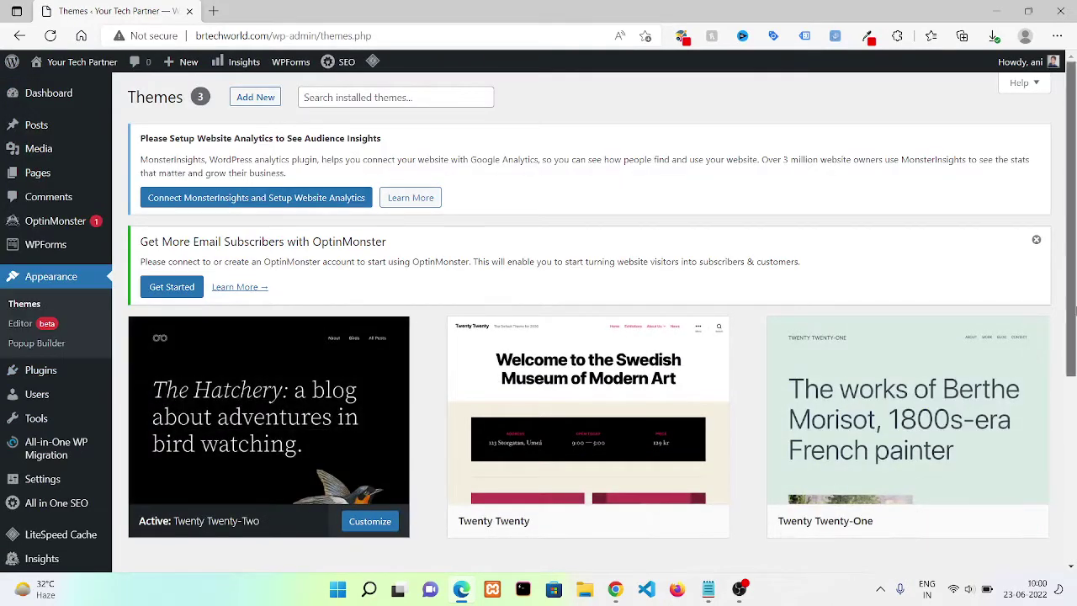
{"action": "left_click_drag", "start_coordinate": [1073, 307], "coordinate": [1074, 490]}
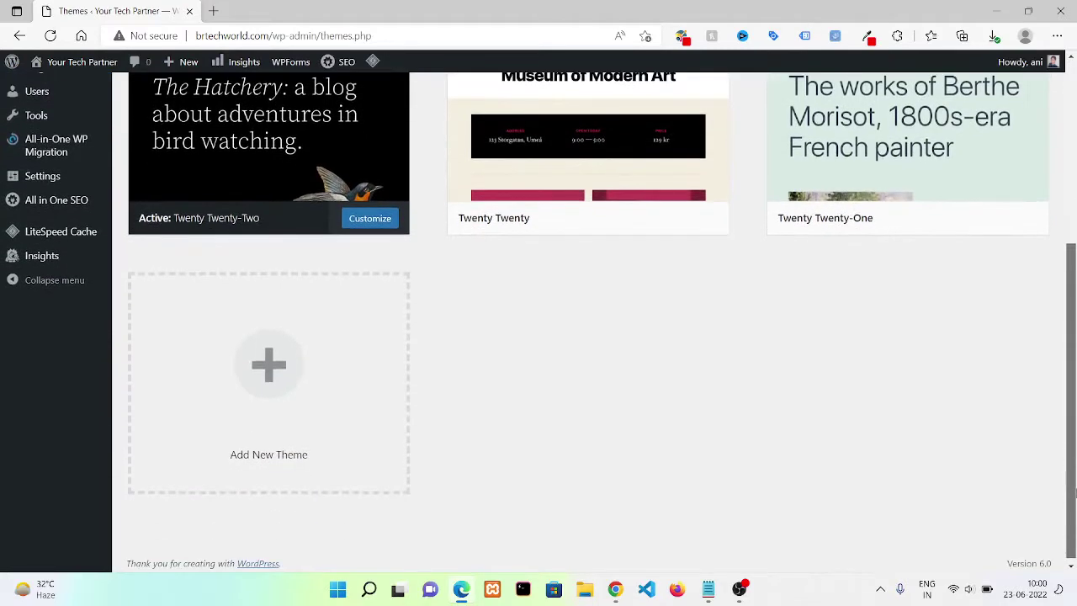
{"action": "left_click", "coordinate": [261, 362]}
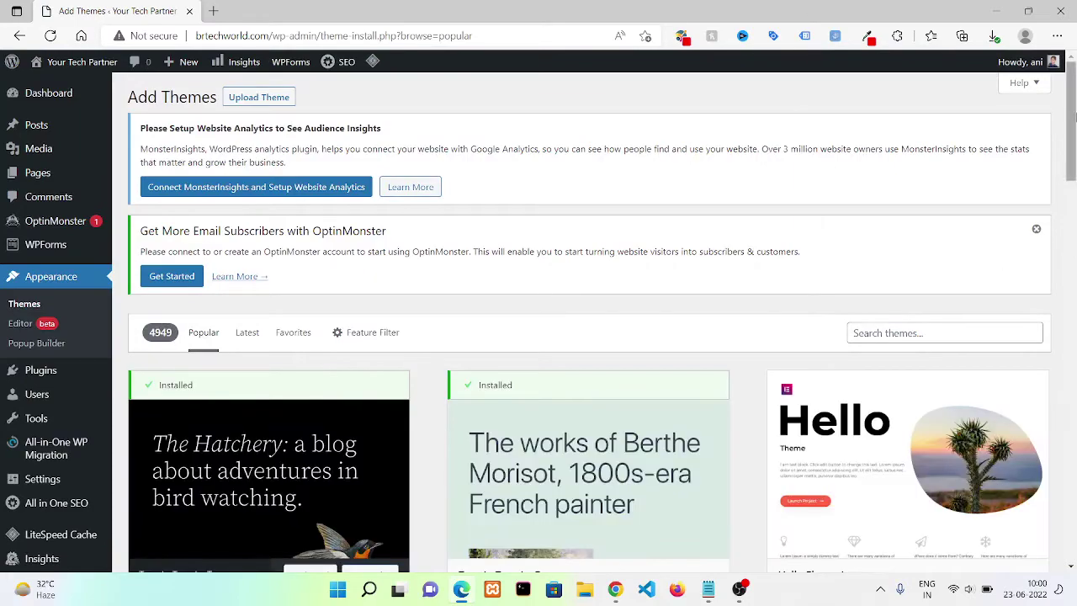
{"action": "left_click_drag", "start_coordinate": [1074, 141], "coordinate": [1075, 384]}
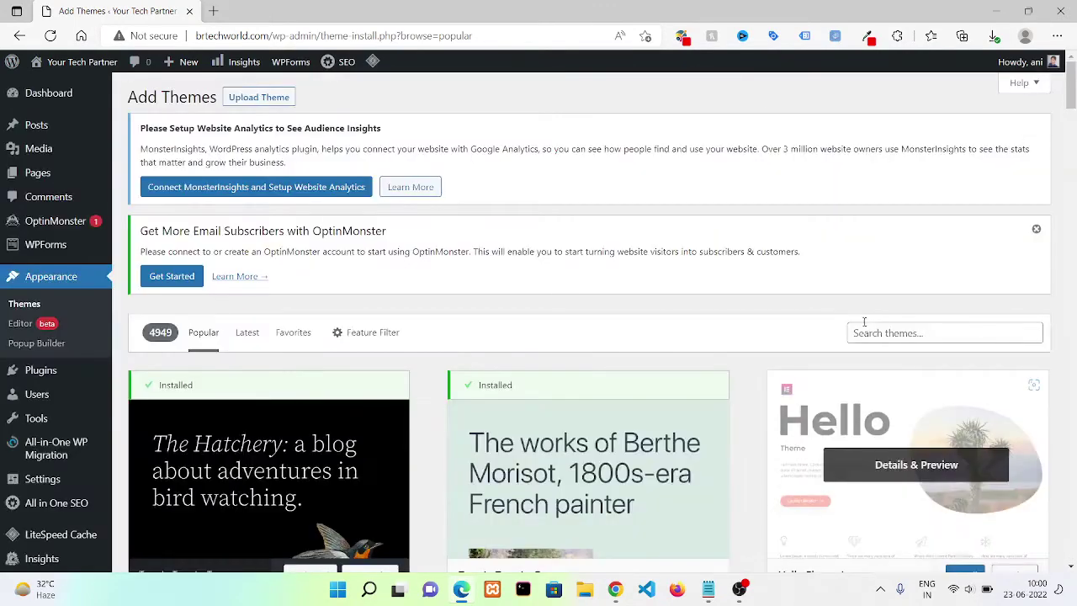
- Search the theme directory for "Lovecraft theme" and look through the Lovecraft theme's preview
{"action": "left_click", "coordinate": [879, 331]}
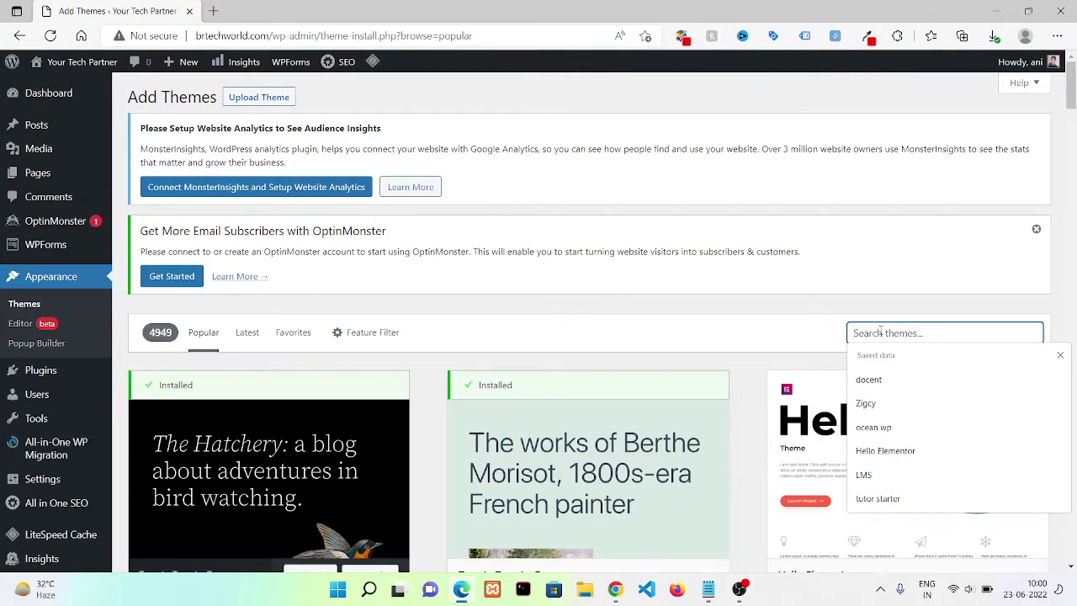
{"action": "type", "text": "Lovecraft theme"}
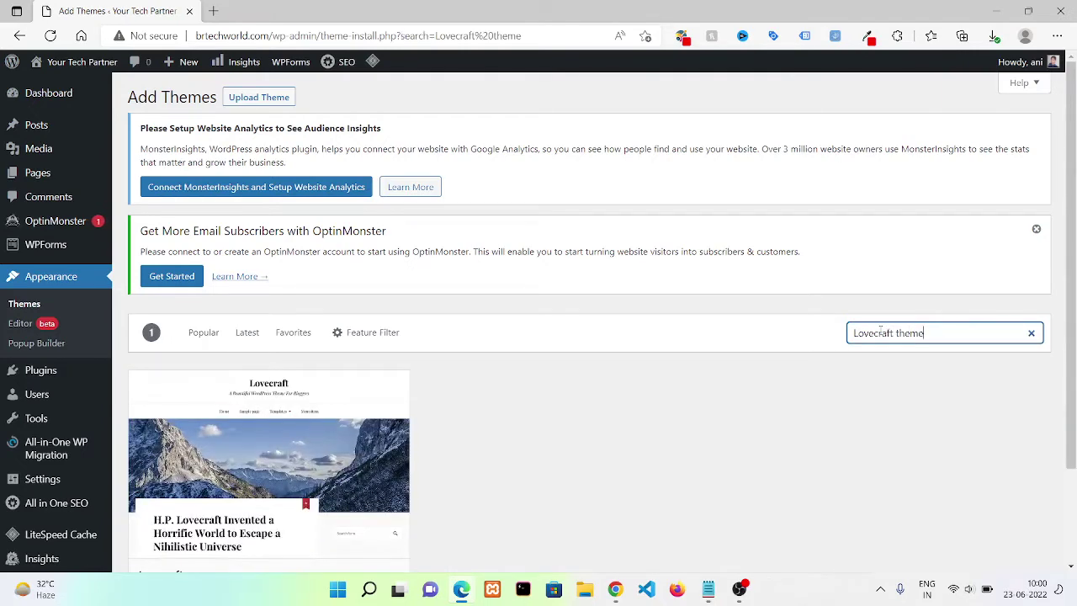
{"action": "scroll", "coordinate": [881, 329], "scroll_direction": "down", "scroll_amount": 2}
{"action": "mouse_move", "coordinate": [339, 293]}
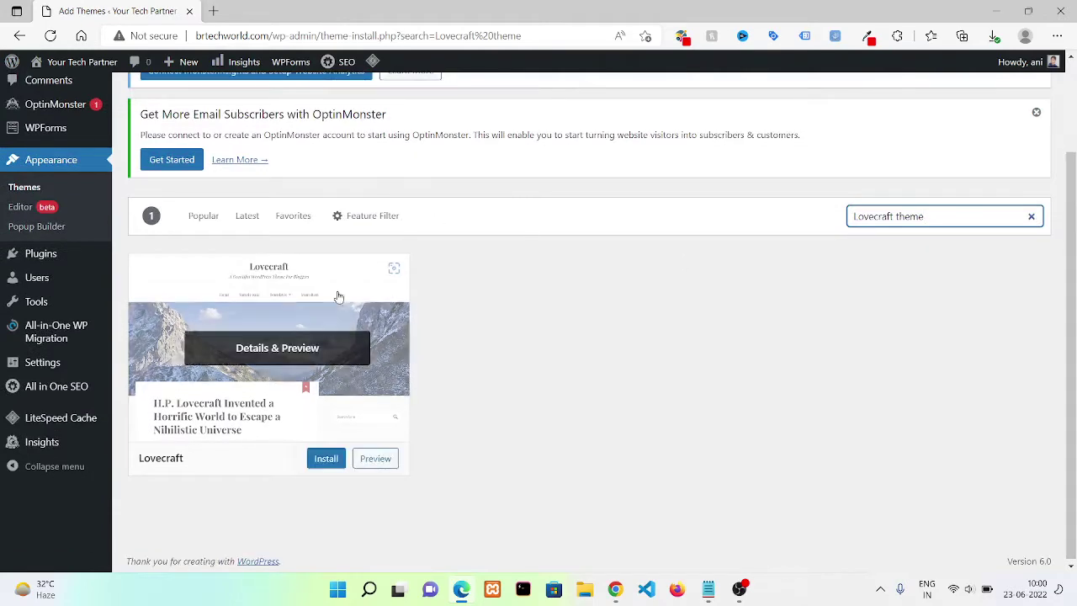
{"action": "left_click", "coordinate": [386, 323]}
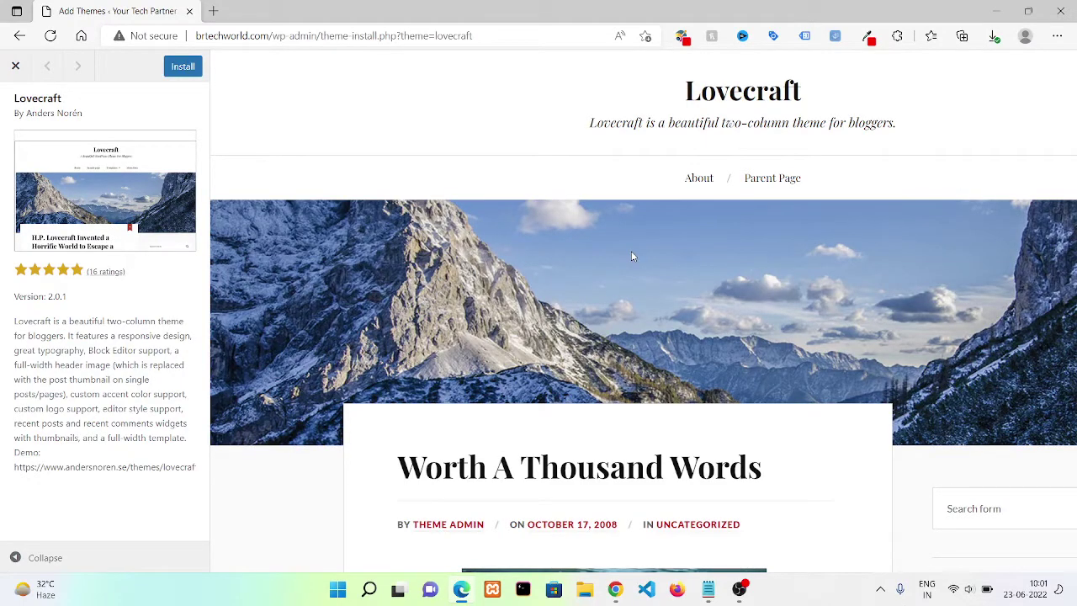
{"action": "scroll", "coordinate": [1010, 462], "scroll_direction": "down", "scroll_amount": 10}
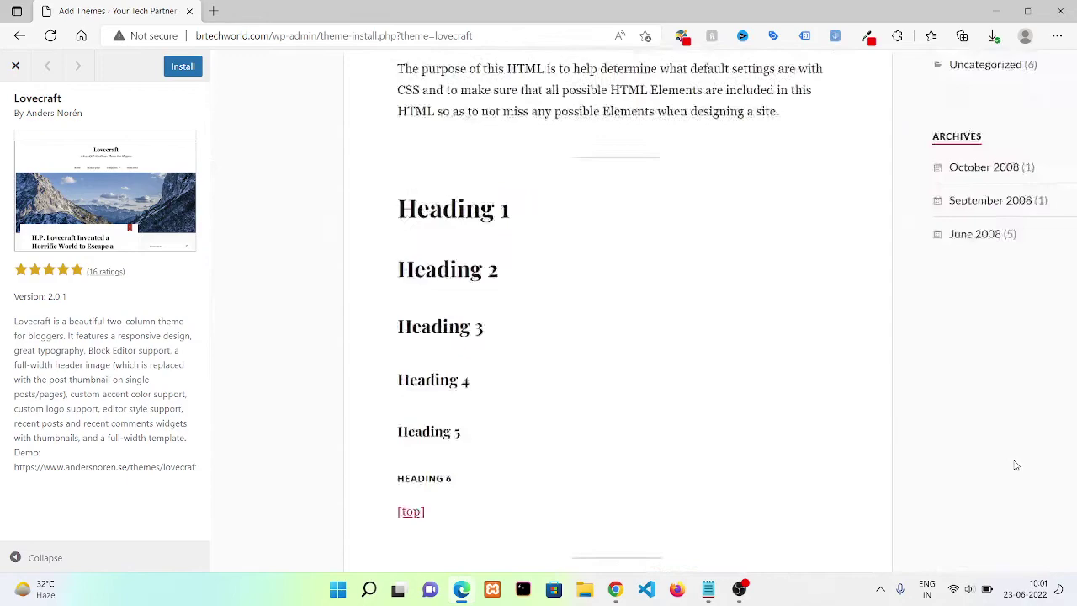
{"action": "scroll", "coordinate": [1015, 465], "scroll_direction": "down", "scroll_amount": 5}
{"action": "scroll", "coordinate": [1015, 465], "scroll_direction": "up", "scroll_amount": 15}
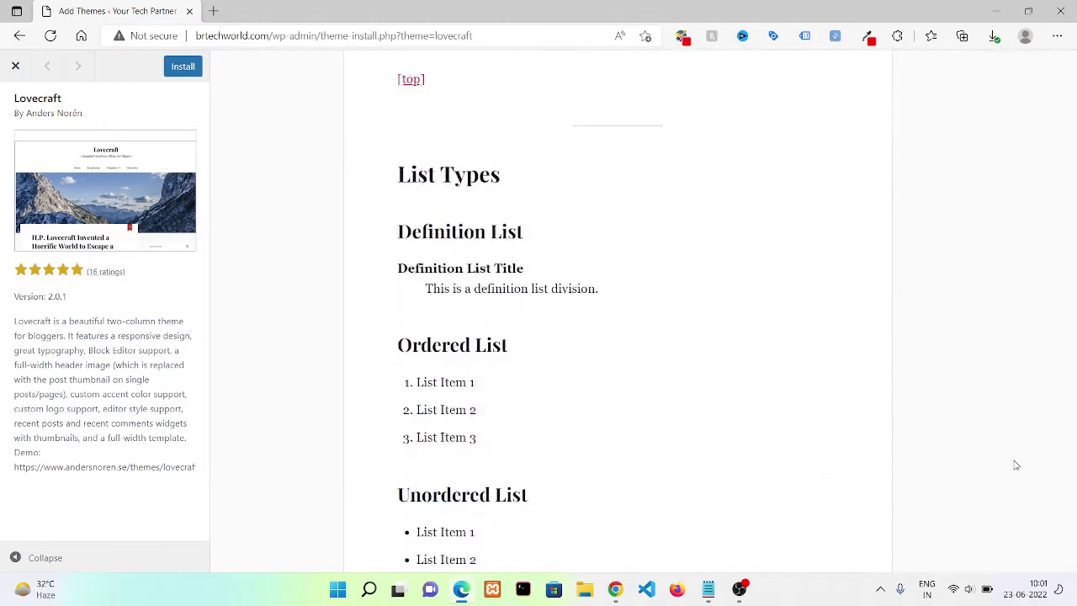
{"action": "scroll", "coordinate": [1015, 465], "scroll_direction": "up", "scroll_amount": 2}
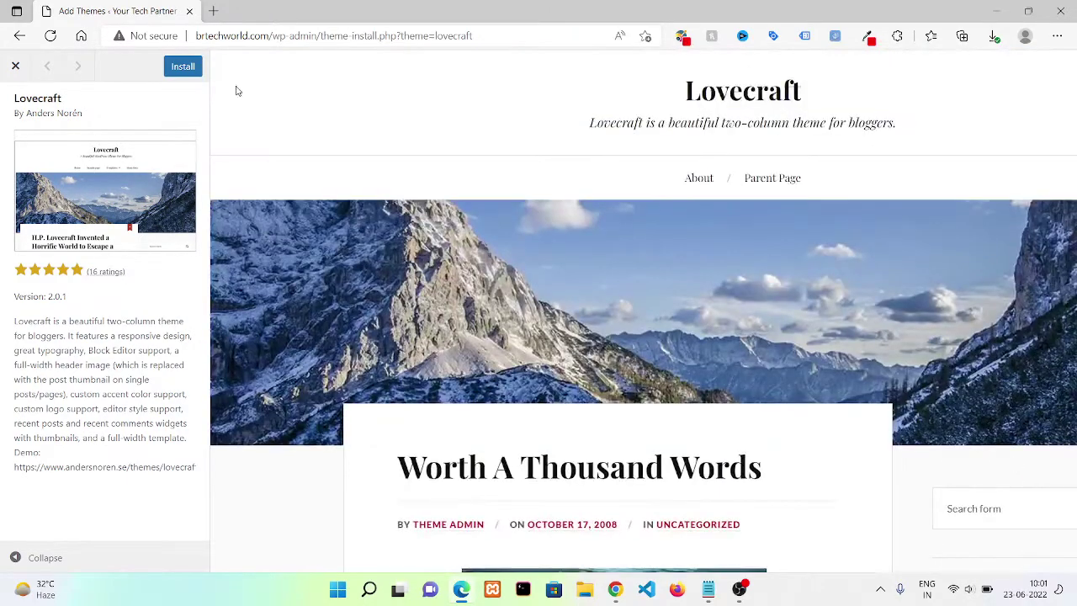
- Install the Lovecraft theme and activate it on the site
{"action": "left_click", "coordinate": [193, 70]}
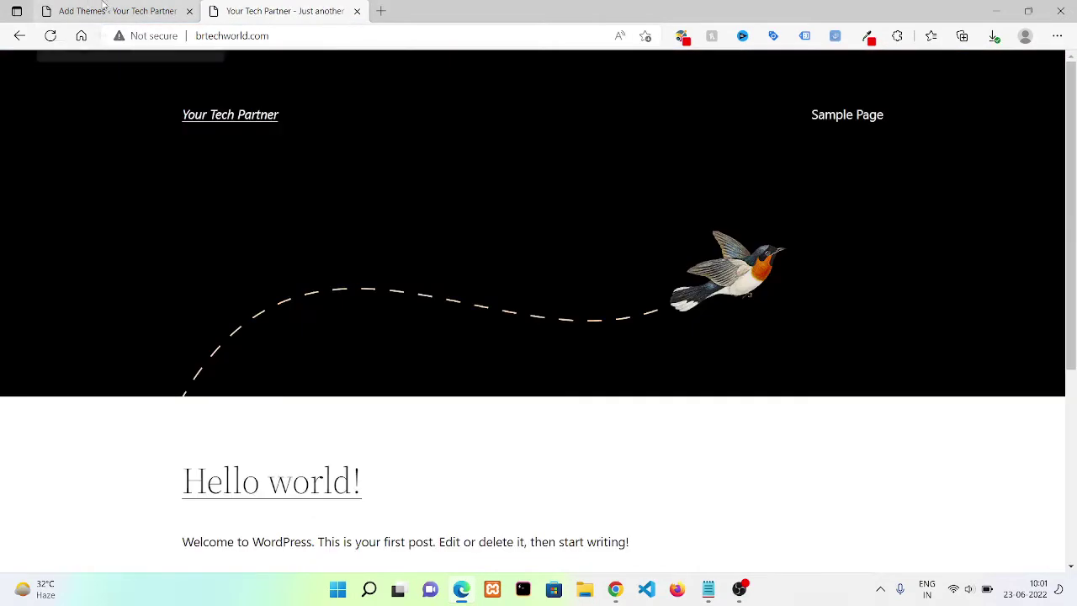
{"action": "left_click", "coordinate": [145, 8]}
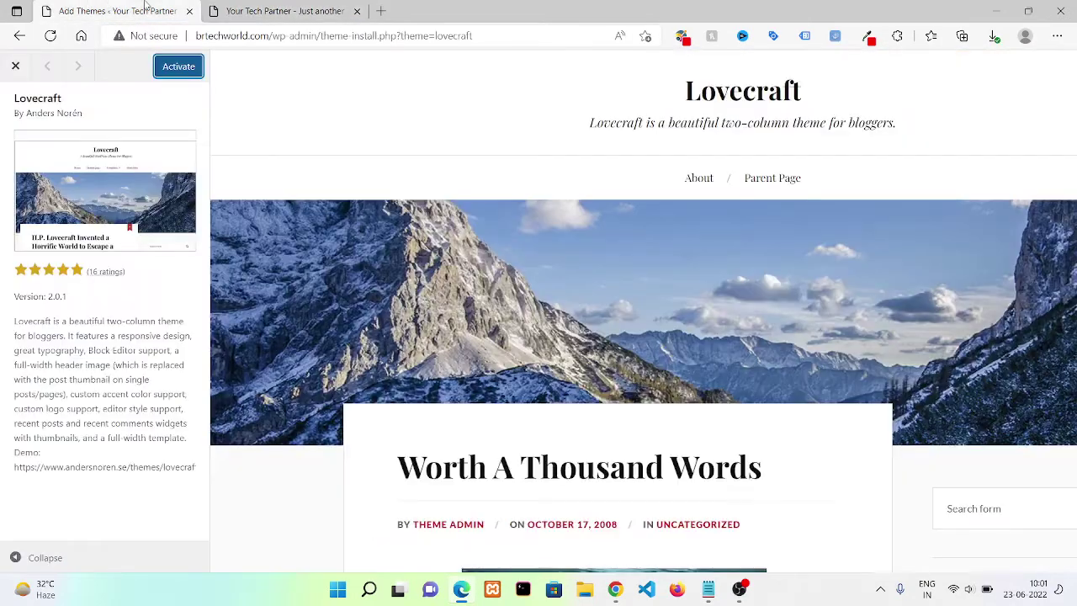
{"action": "left_click", "coordinate": [177, 68]}
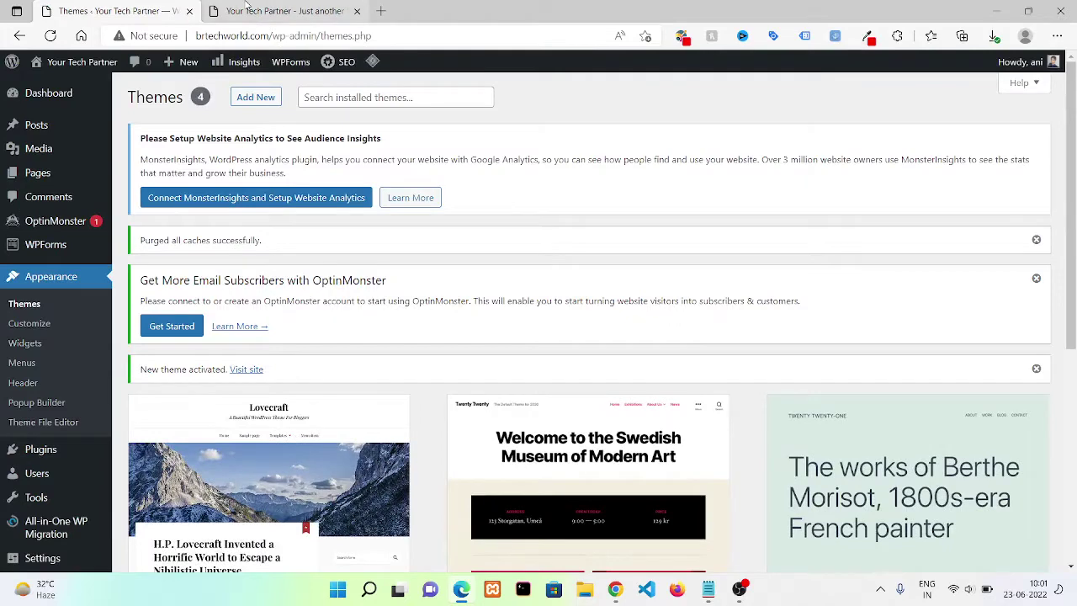
- Reload the live site to check it with the Lovecraft theme, and return to the installed themes page
{"action": "left_click", "coordinate": [246, 10]}
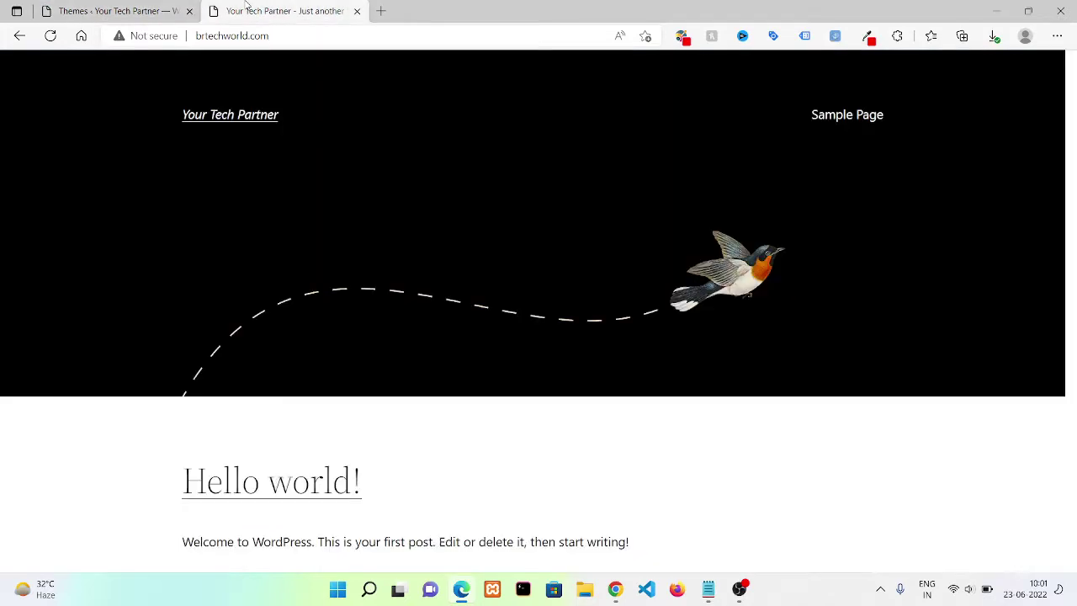
{"action": "left_click", "coordinate": [50, 42]}
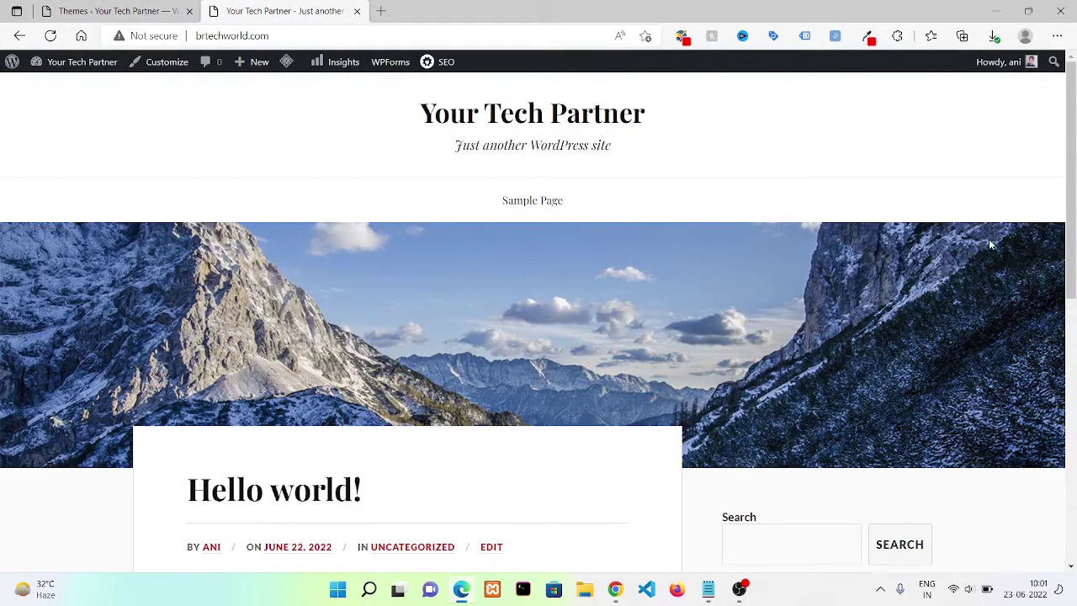
{"action": "mouse_move", "coordinate": [1074, 180]}
{"action": "left_mouse_down"}
{"action": "mouse_move", "coordinate": [1074, 445]}
{"action": "mouse_move", "coordinate": [1074, 174]}
{"action": "left_mouse_up"}
{"action": "key", "text": "ctrl+Tab"}
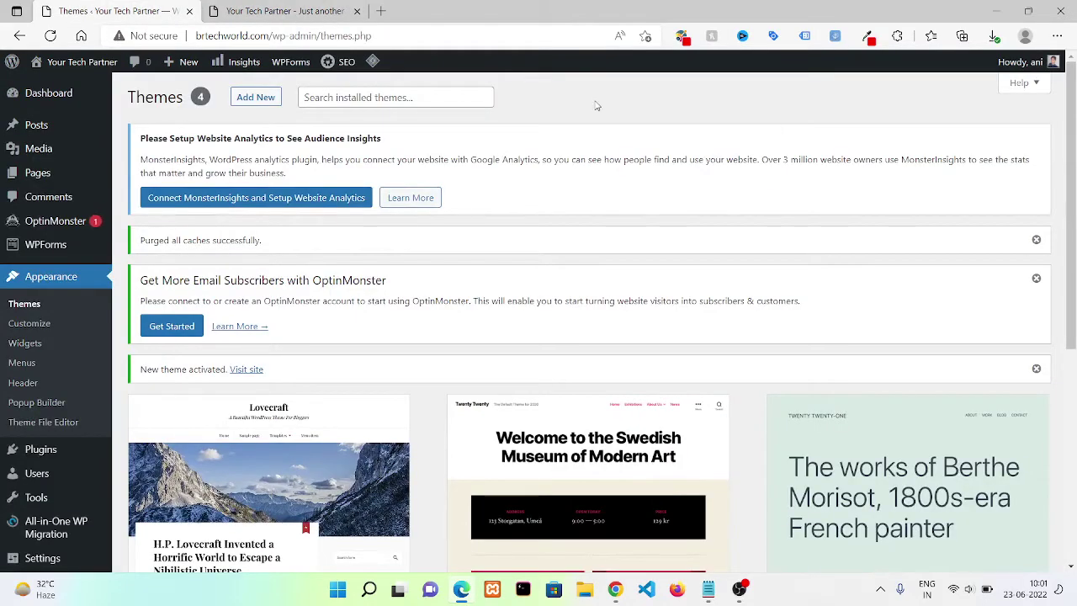
{"action": "left_click", "coordinate": [416, 98]}
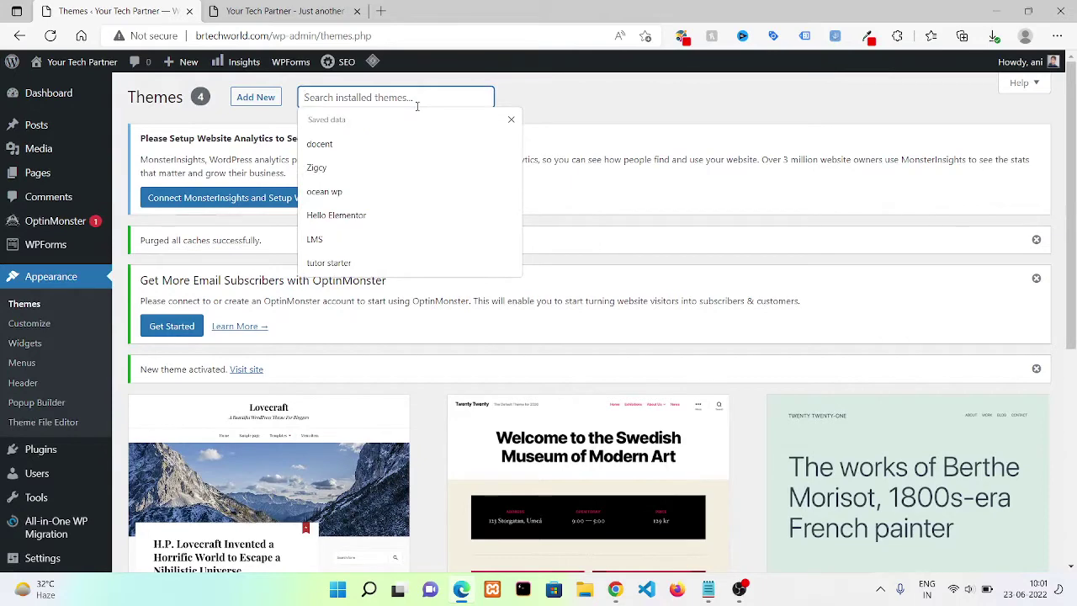
- Search the web for "ocean wp theme" in a new tab and look over the OceanWP home page
{"action": "left_click", "coordinate": [380, 11]}
{"action": "type", "text": "ocean"}
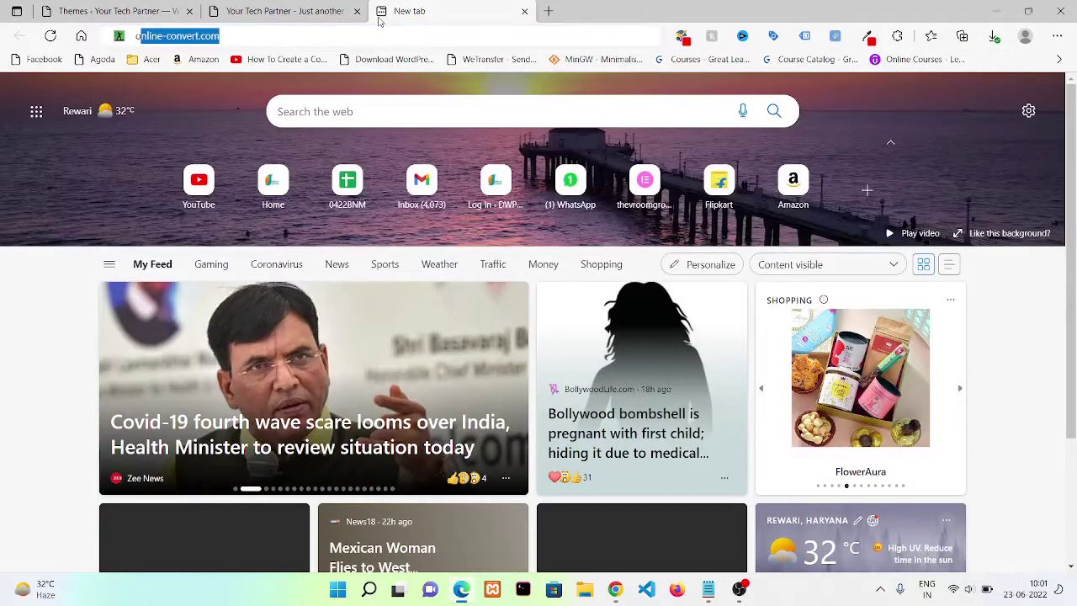
{"action": "type", "text": " wp theme"}
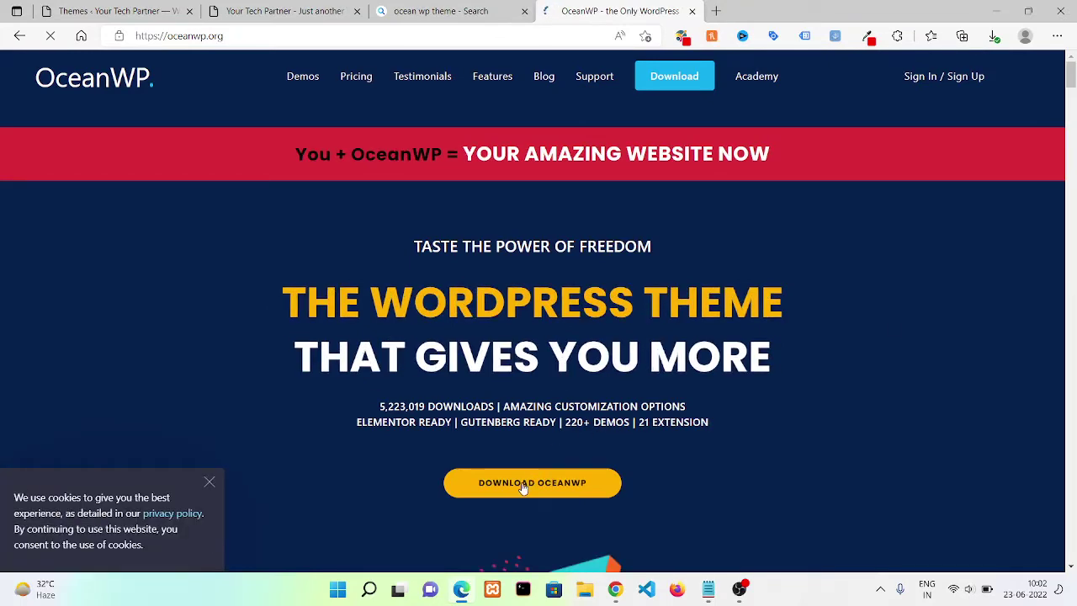
{"action": "scroll", "coordinate": [522, 487], "scroll_direction": "down", "scroll_amount": 2}
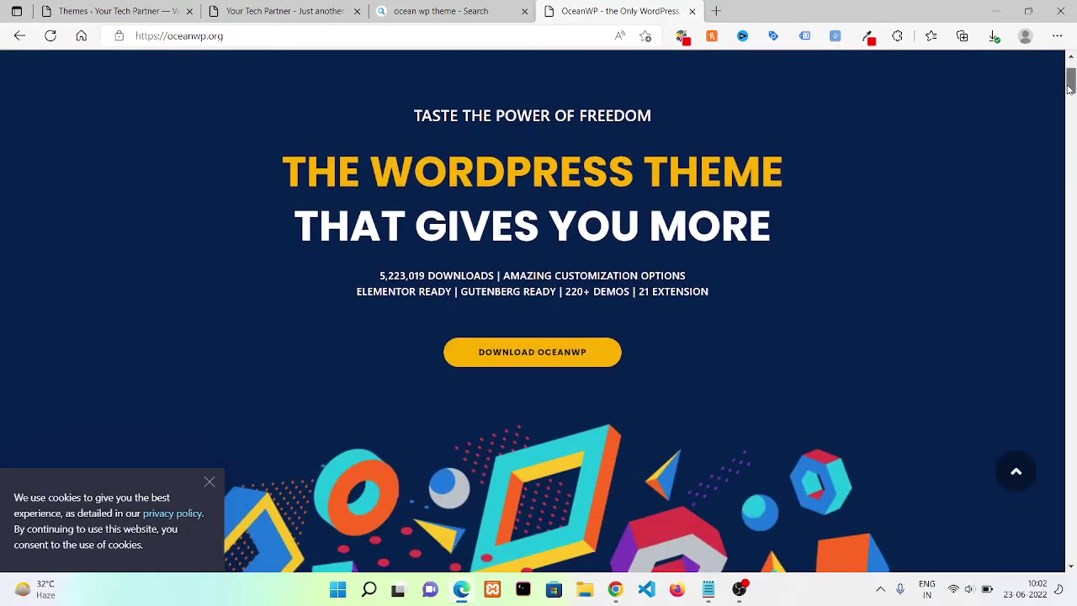
{"action": "left_click_drag", "start_coordinate": [1069, 88], "coordinate": [1042, 6]}
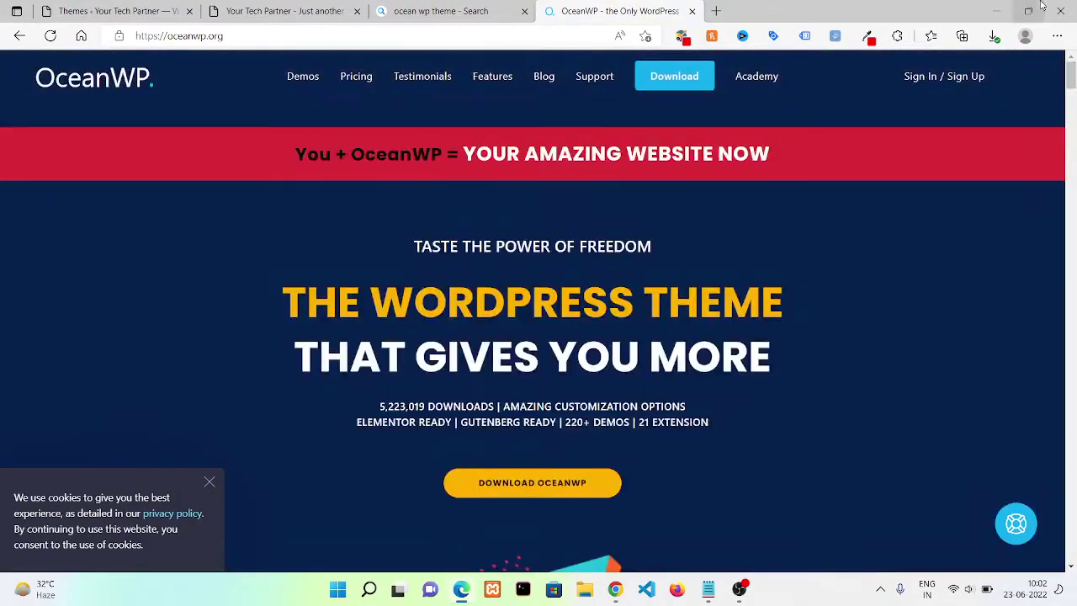
- Open the OceanWP core extensions bundle page, dismiss the cookie notice and review the pricing plans
{"action": "left_click", "coordinate": [547, 495]}
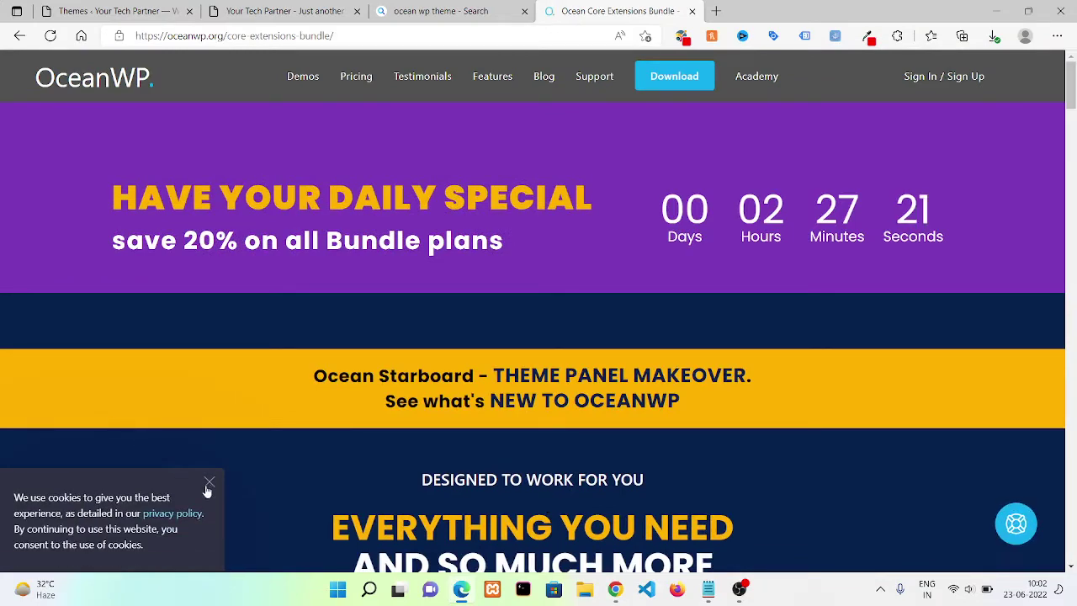
{"action": "left_click", "coordinate": [209, 482]}
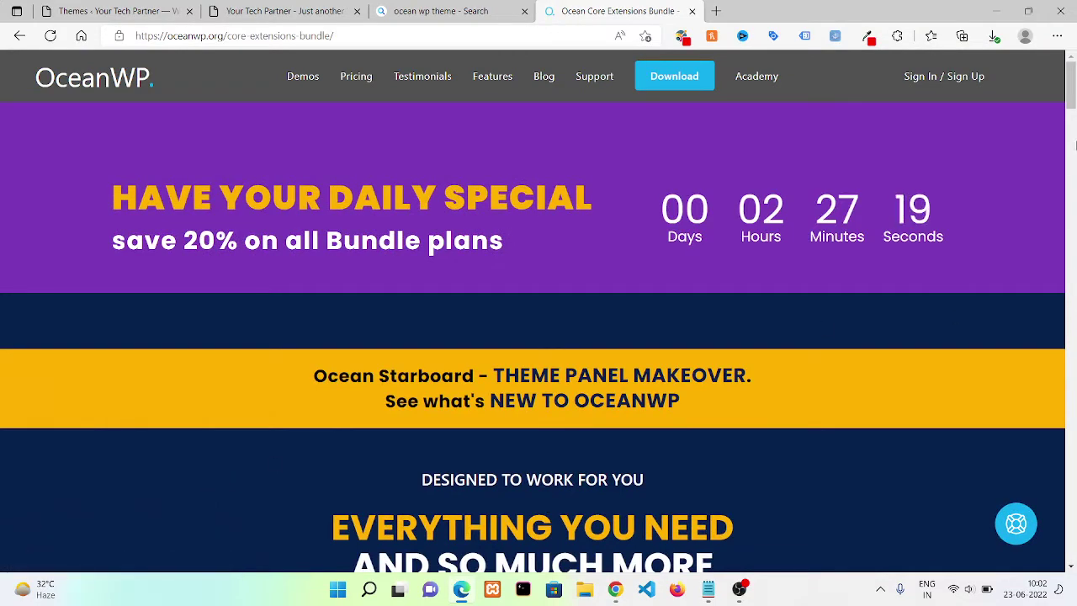
{"action": "left_click", "coordinate": [1073, 139]}
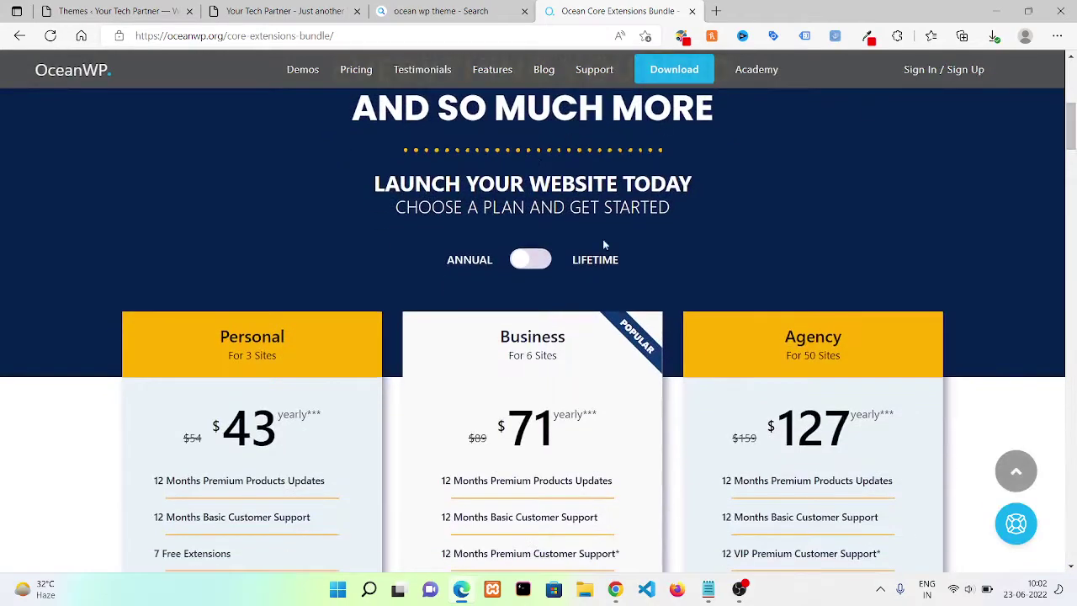
{"action": "left_click_drag", "start_coordinate": [1072, 139], "coordinate": [1070, 262]}
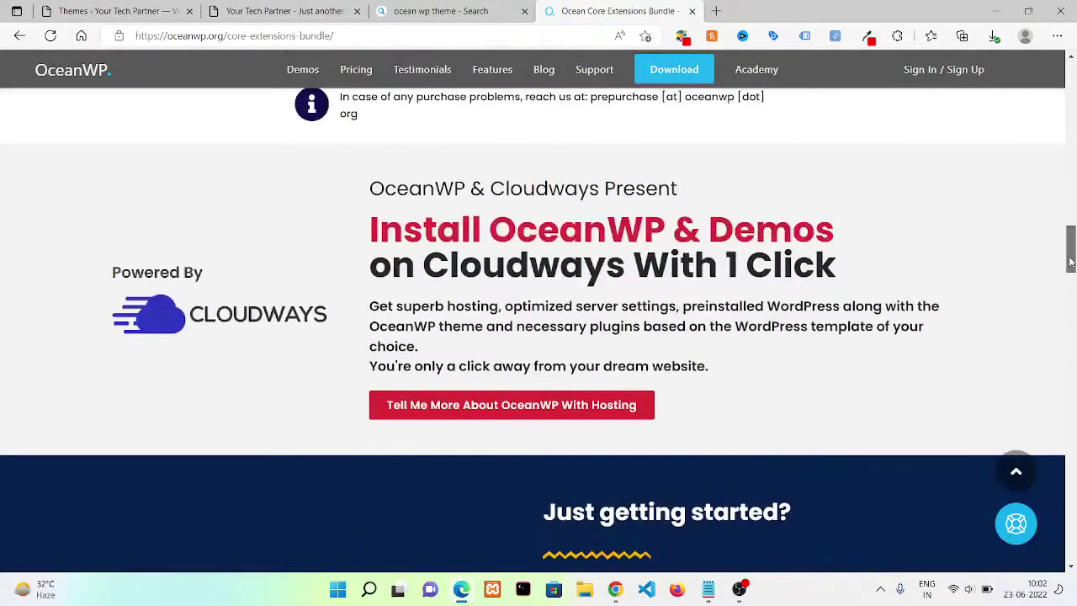
- Search the web for "Astra theme" and view the Astra site's pricing page and home page
{"action": "left_click", "coordinate": [425, 10]}
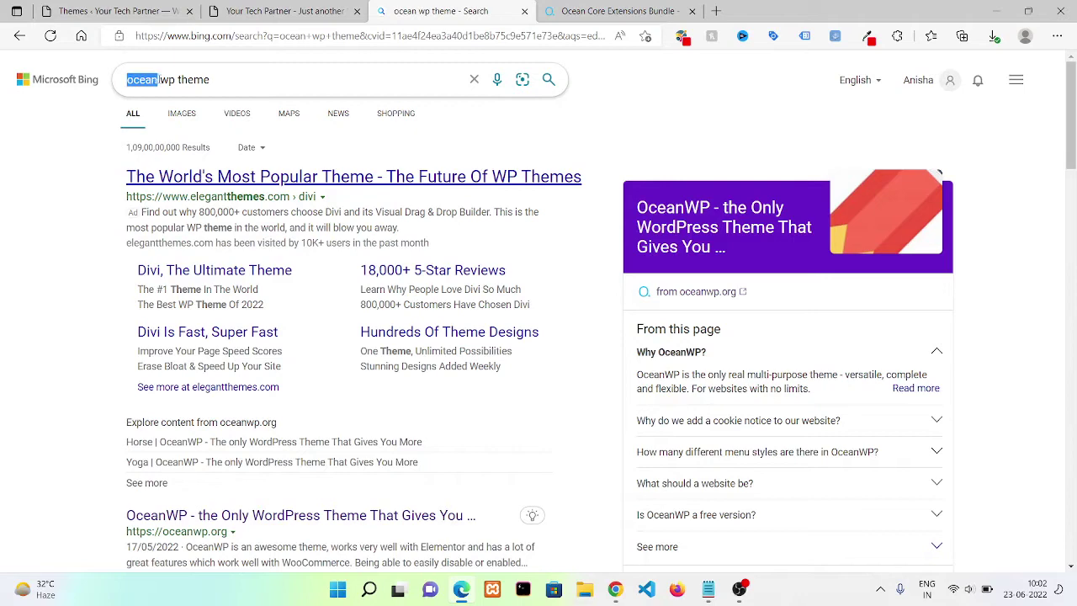
{"action": "type", "text": "Astr"}
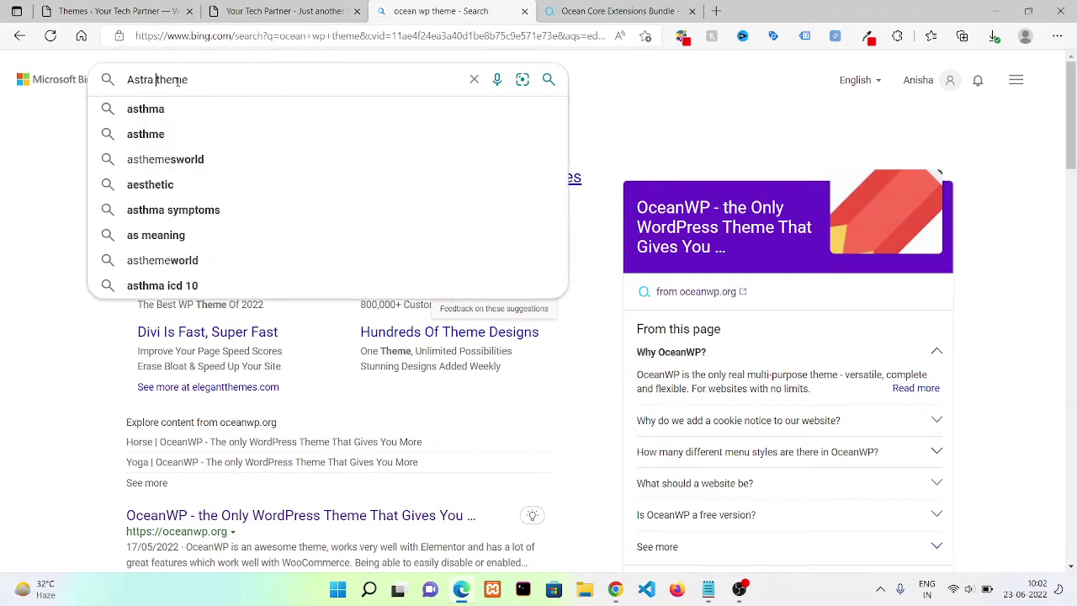
{"action": "key", "text": "Return"}
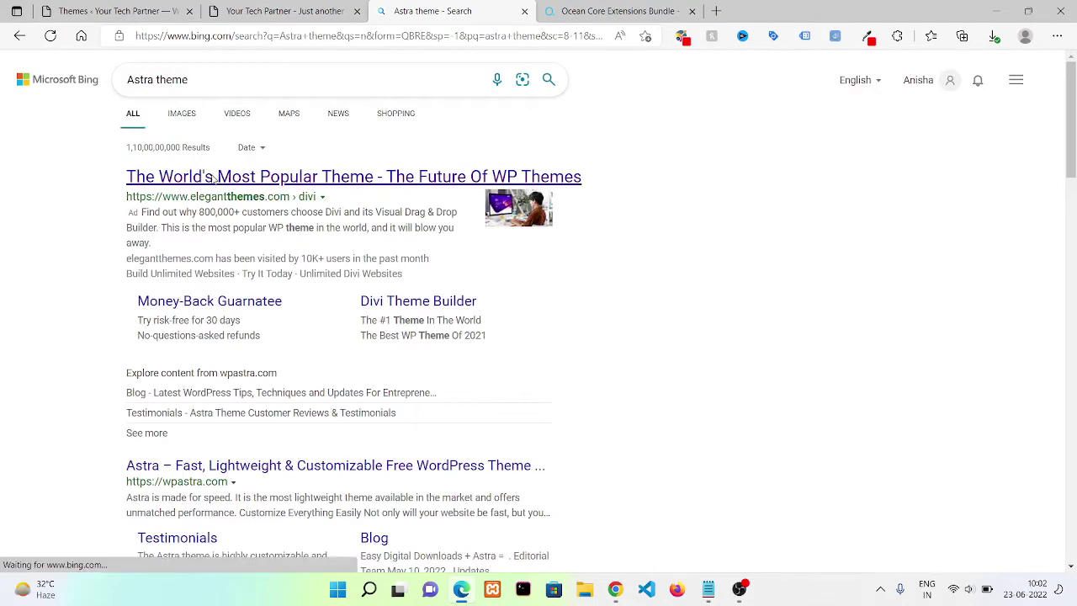
{"action": "scroll", "coordinate": [215, 179], "scroll_direction": "down", "scroll_amount": 2}
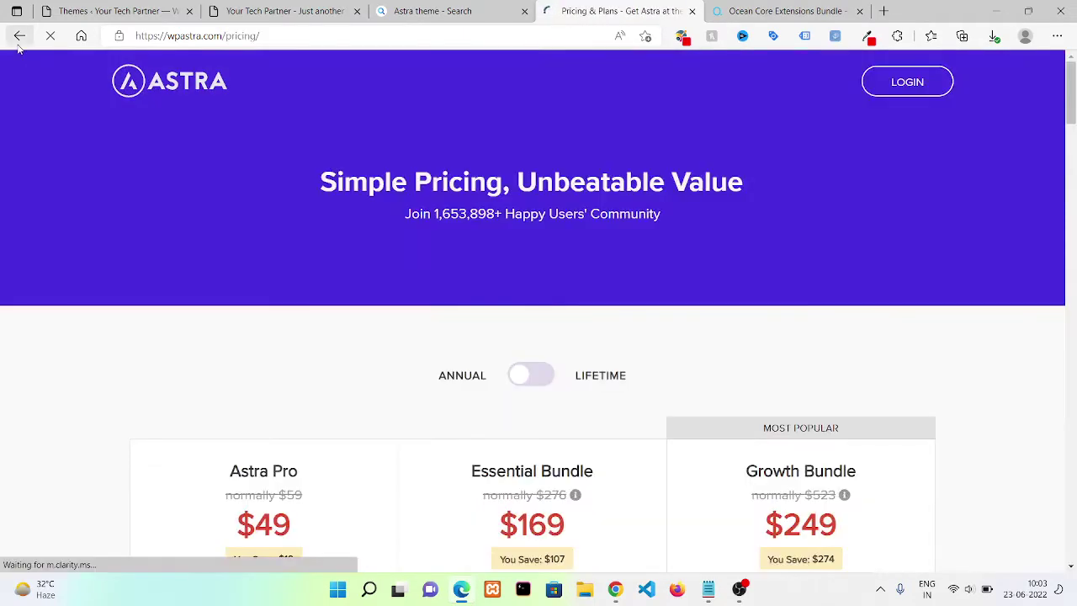
{"action": "left_click", "coordinate": [19, 36]}
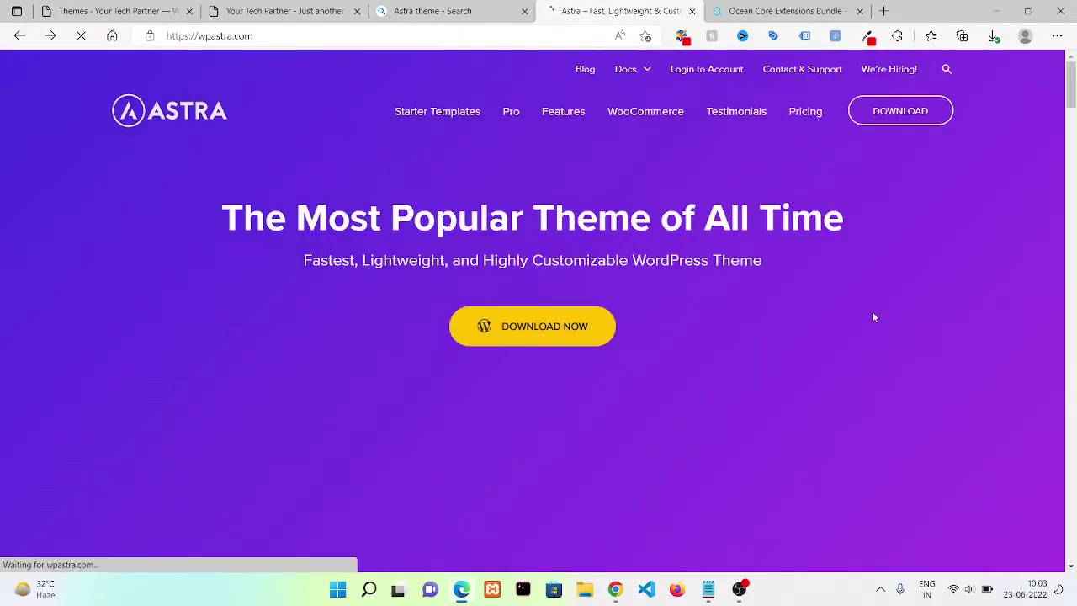
- Look through the Astra home page, from its tool integrations down to the sections below
{"action": "scroll", "coordinate": [872, 314], "scroll_direction": "down", "scroll_amount": 5}
{"action": "scroll", "coordinate": [1075, 265], "scroll_direction": "down", "scroll_amount": 15}
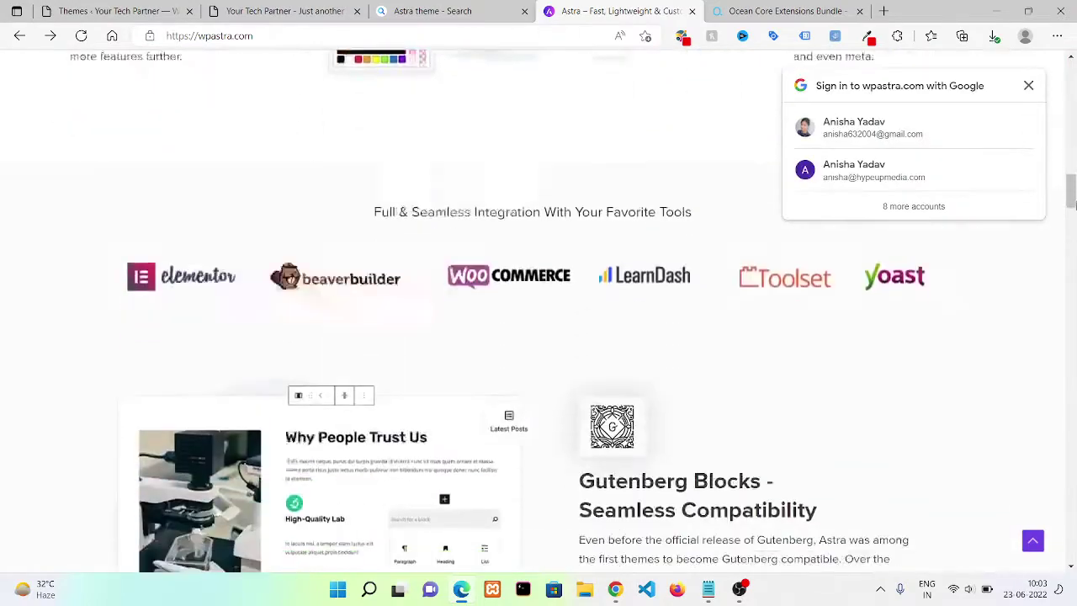
{"action": "left_click_drag", "start_coordinate": [1073, 203], "coordinate": [1072, 397]}
- Search the web for "Astra theme for free" and open Astra's page in the WordPress.org theme directory
{"action": "left_click", "coordinate": [433, 11]}
{"action": "scroll", "coordinate": [356, 85], "scroll_direction": "up", "scroll_amount": 2}
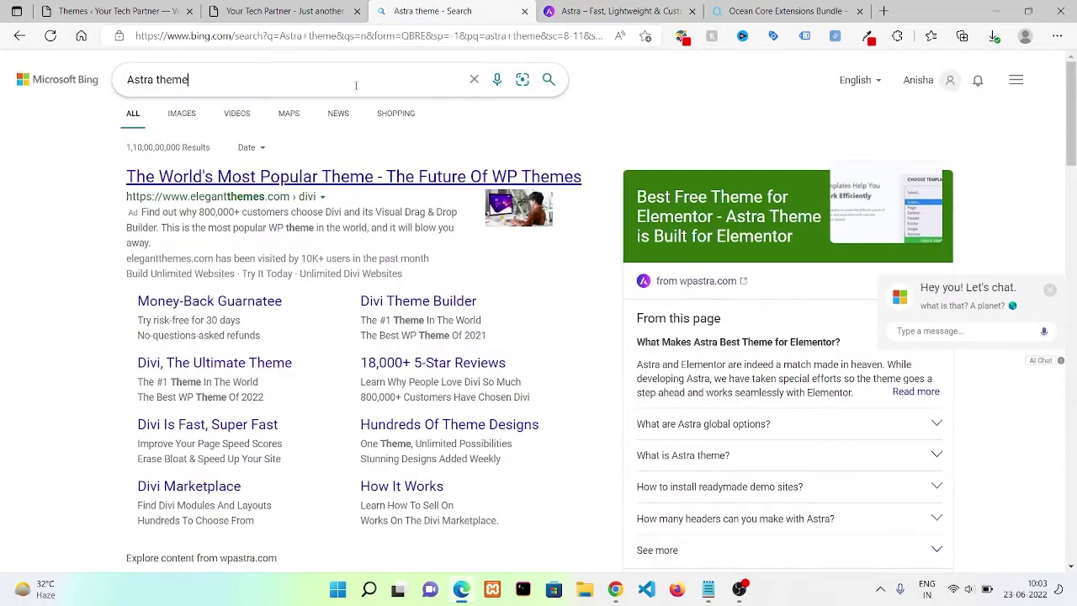
{"action": "type", "text": "for t"}
{"action": "type", "text": "e"}
{"action": "key", "text": "Return"}
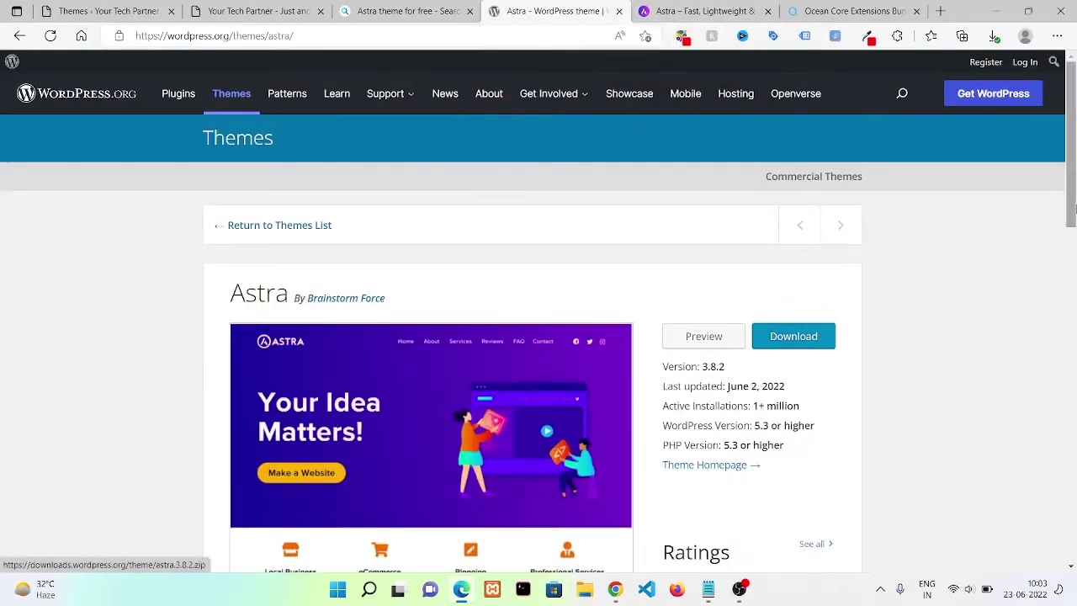
- Look over Astra's details on WordPress.org and download the theme's zip file
{"action": "scroll", "coordinate": [1071, 240], "scroll_direction": "down", "scroll_amount": 2}
{"action": "left_click_drag", "start_coordinate": [1071, 239], "coordinate": [1071, 263]}
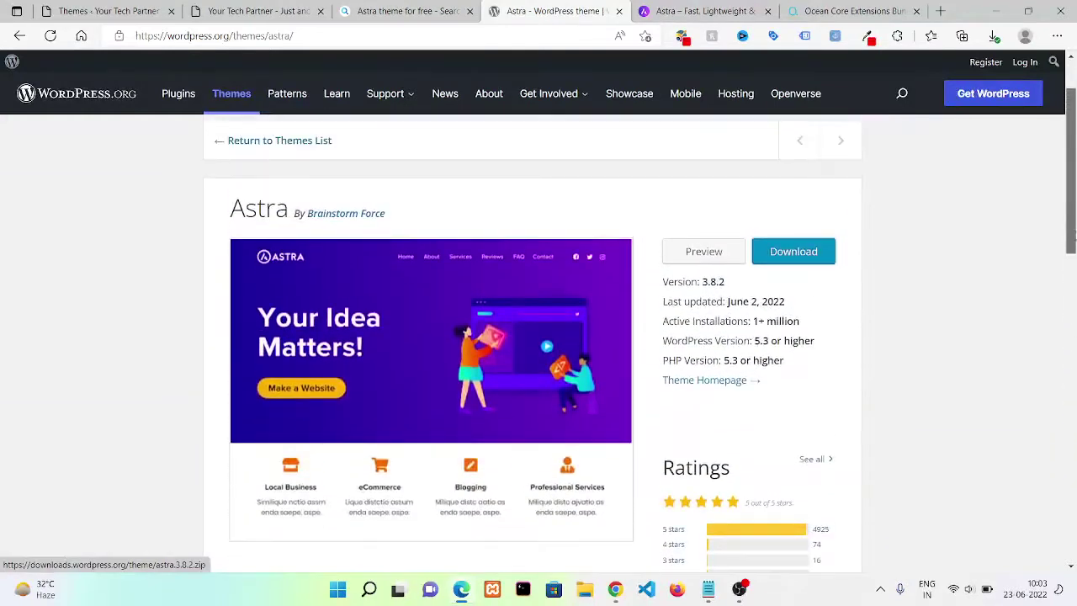
{"action": "left_click", "coordinate": [795, 253]}
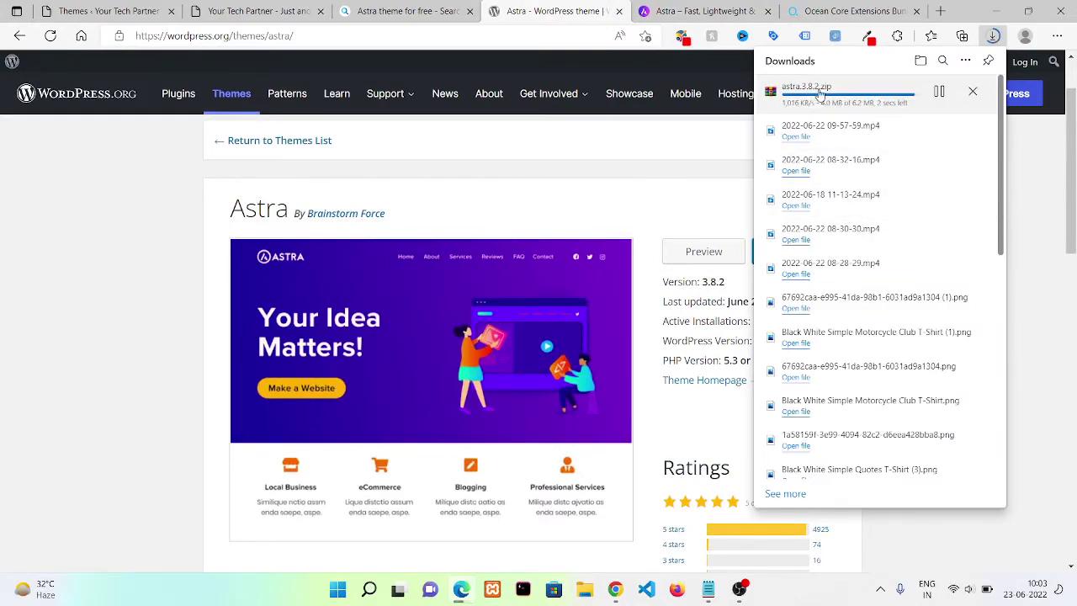
- Return to the WordPress dashboard, upload astra.3.8.2.zip from the Downloads folder as a new theme and install it
{"action": "left_click", "coordinate": [124, 10]}
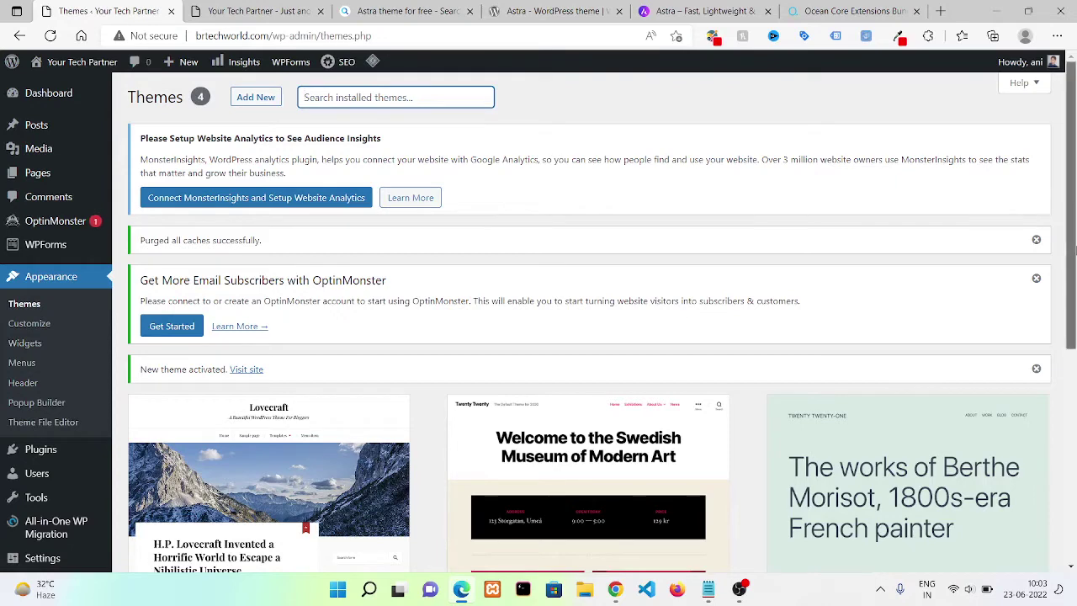
{"action": "left_click", "coordinate": [255, 99]}
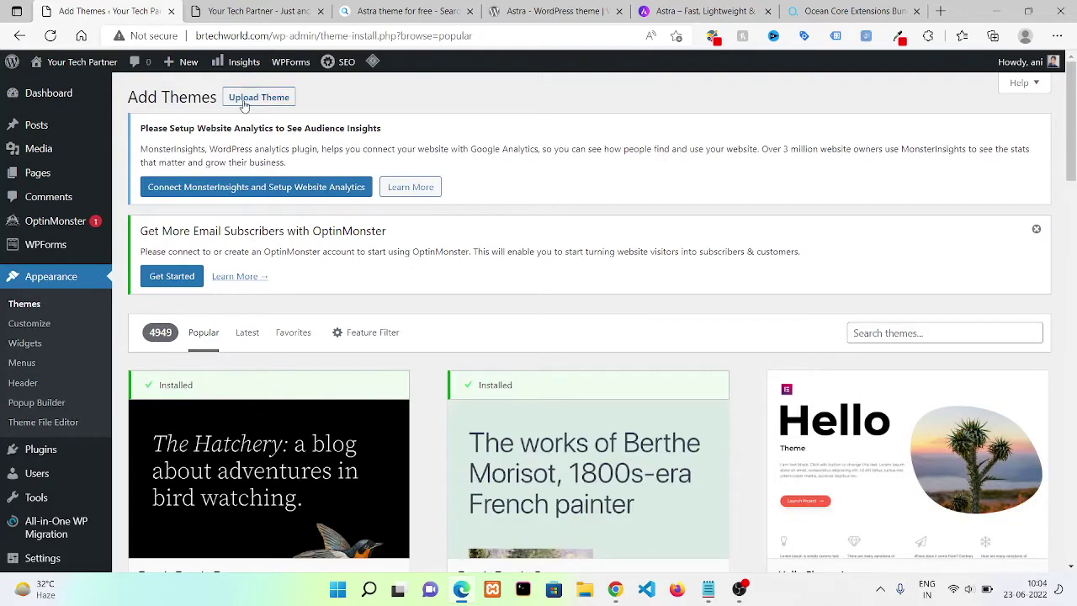
{"action": "left_click", "coordinate": [244, 104]}
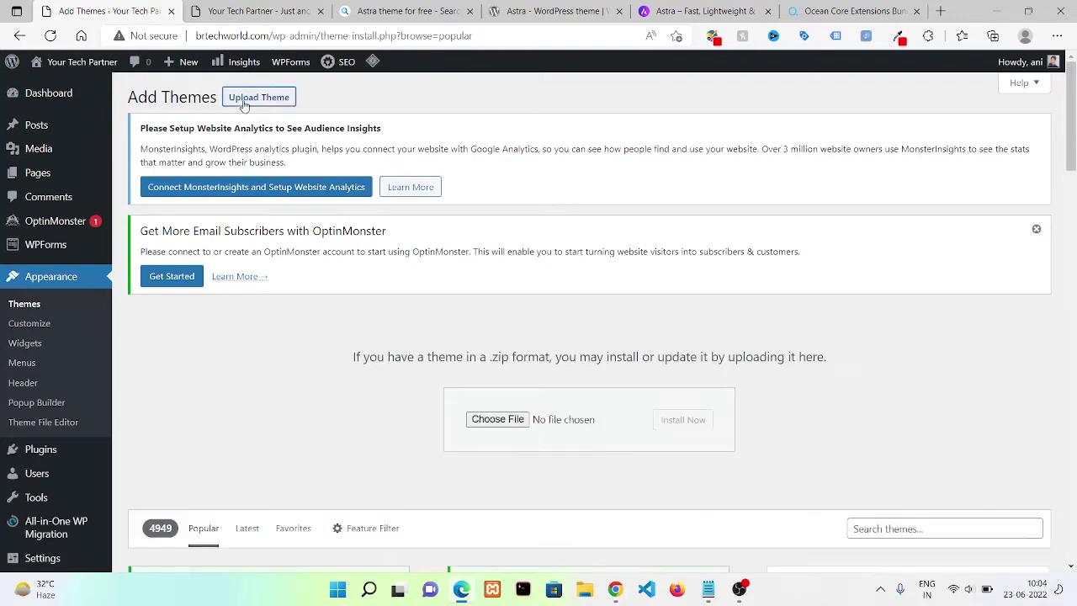
{"action": "left_click", "coordinate": [484, 420]}
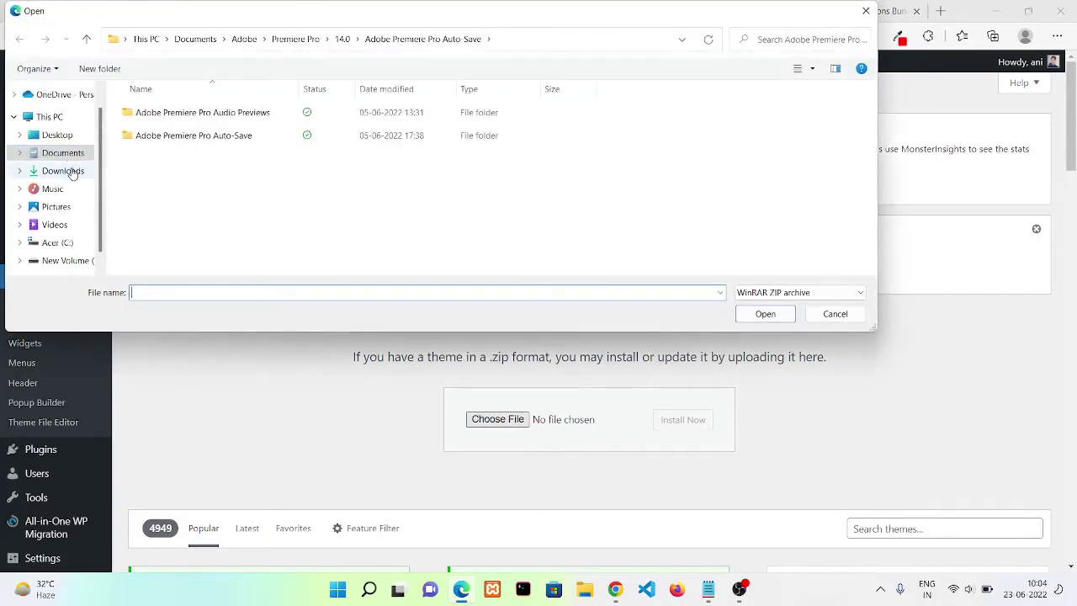
{"action": "left_click", "coordinate": [64, 171]}
{"action": "left_click", "coordinate": [155, 142]}
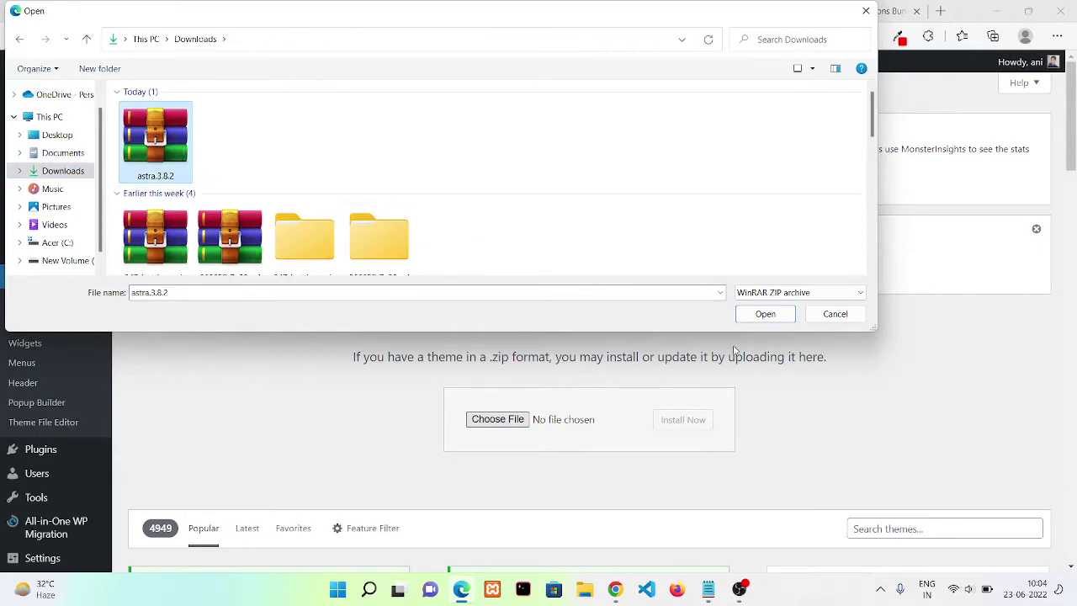
{"action": "left_click", "coordinate": [764, 315]}
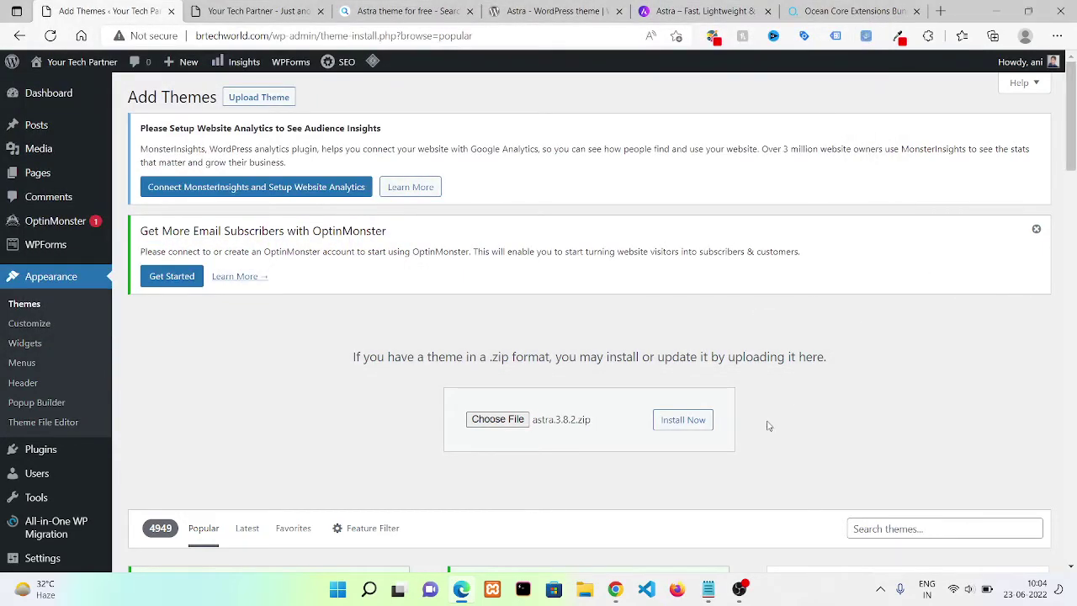
{"action": "left_click", "coordinate": [677, 427]}
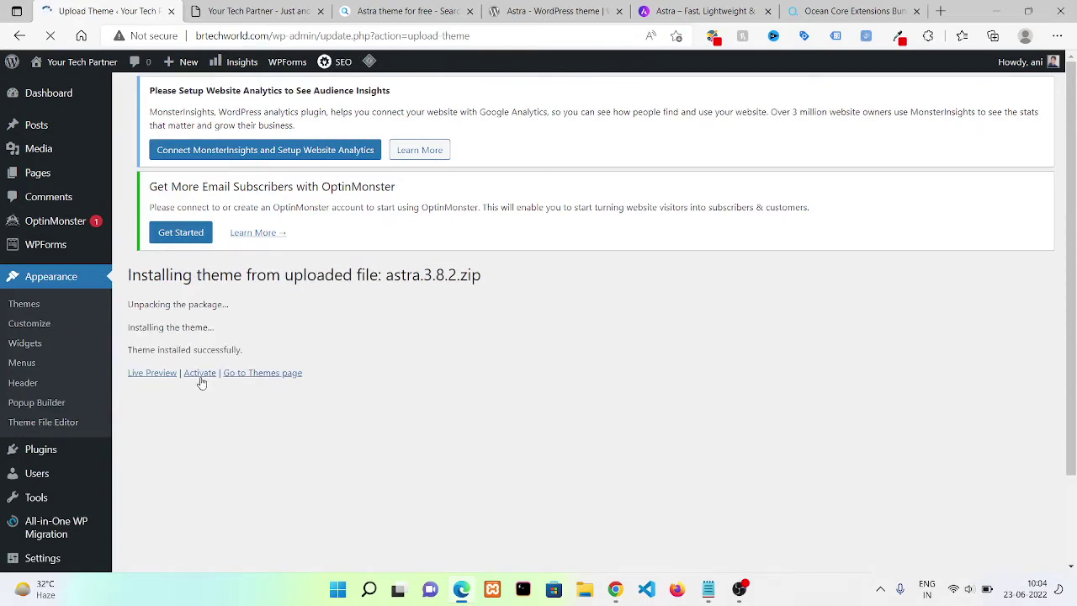
- Activate the newly installed Astra theme, then reload the live site and review its header and page layout
{"action": "left_click", "coordinate": [205, 409]}
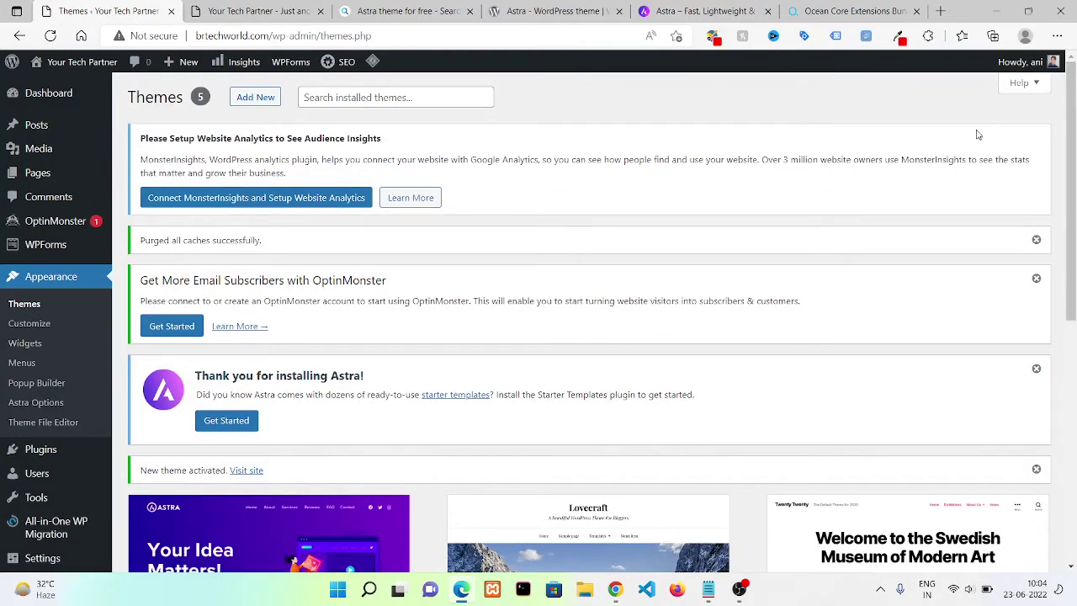
{"action": "left_click", "coordinate": [314, 10]}
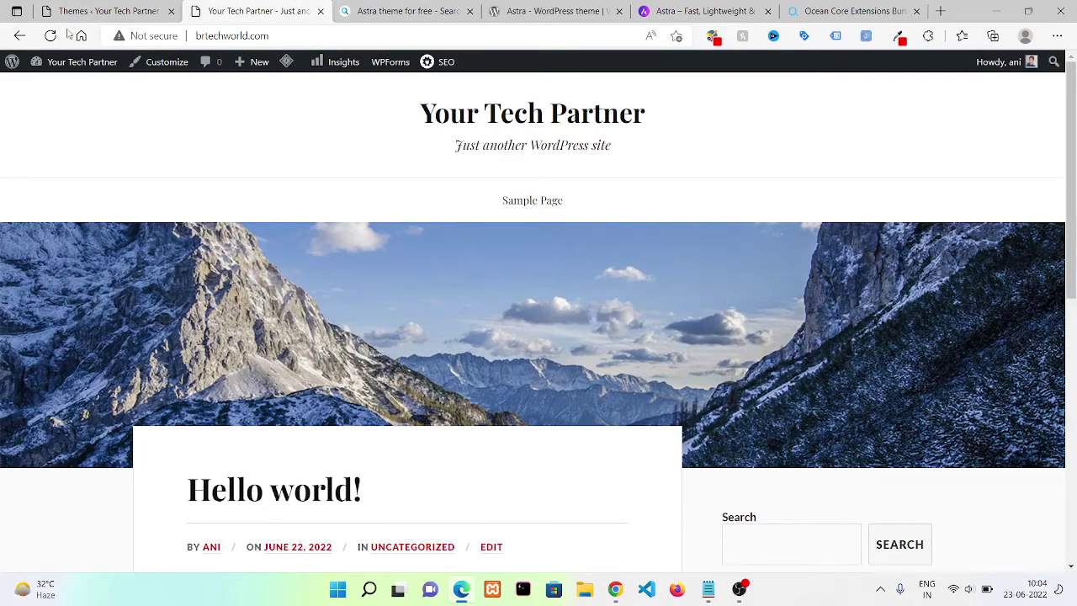
{"action": "left_click", "coordinate": [50, 37]}
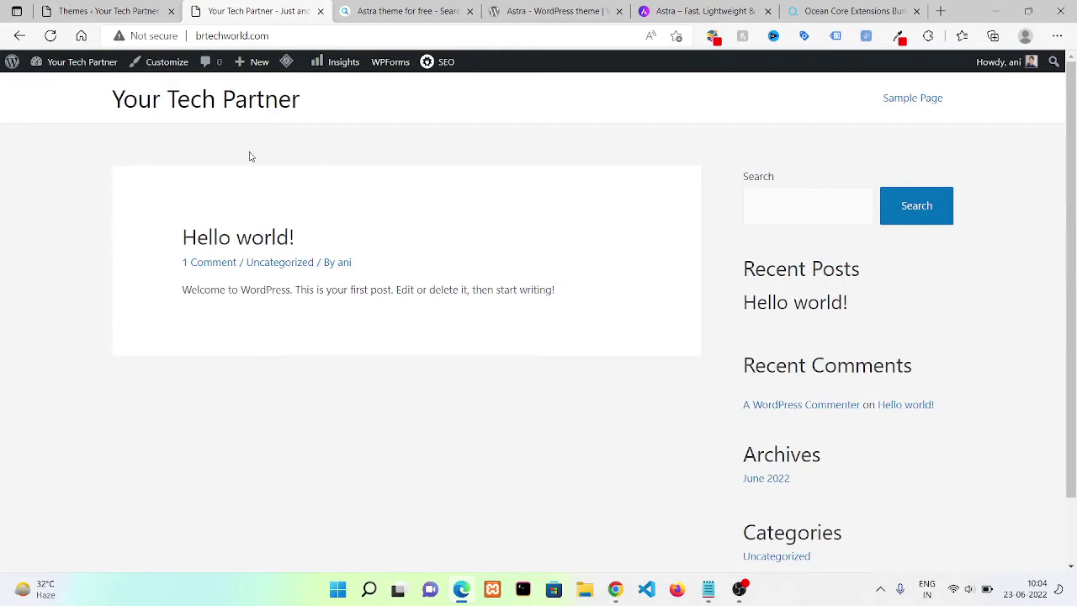
{"action": "left_click_drag", "start_coordinate": [95, 122], "coordinate": [435, 157]}
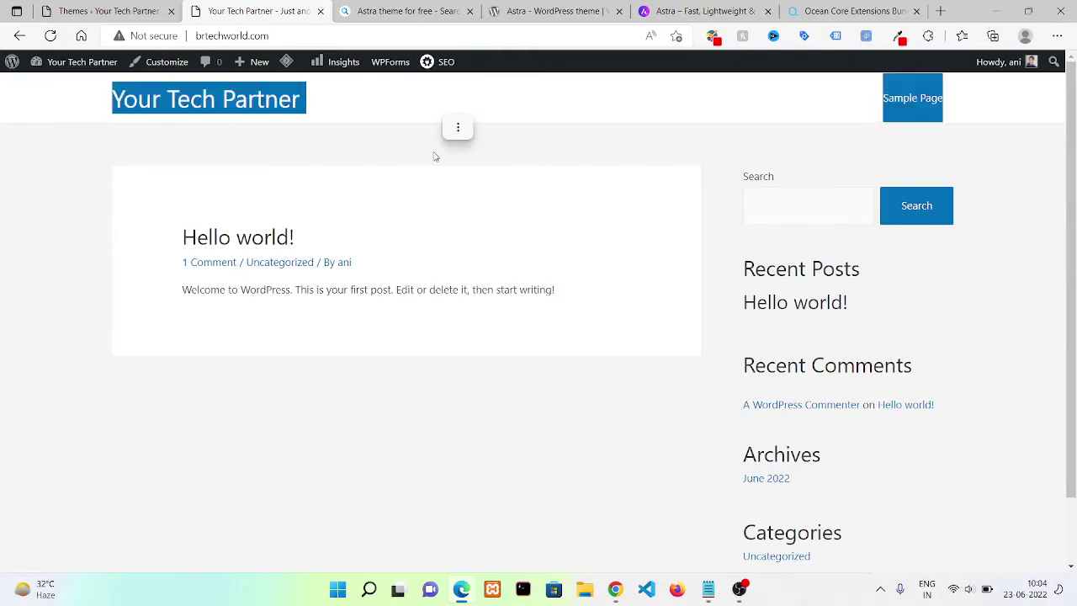
{"action": "left_click", "coordinate": [435, 157]}
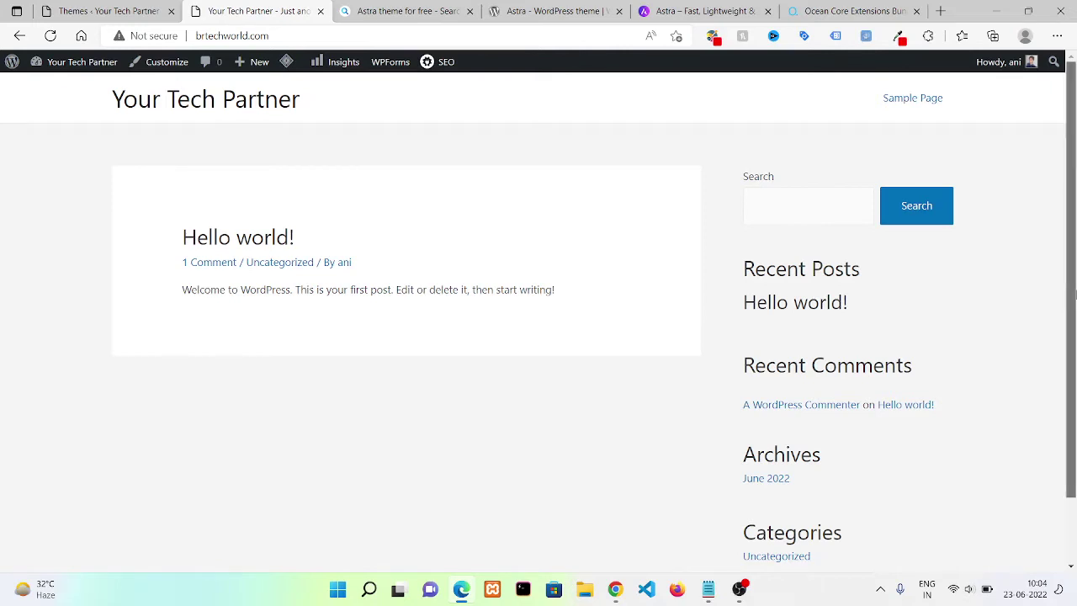
{"action": "scroll", "coordinate": [1073, 291], "scroll_direction": "down", "scroll_amount": 2}
{"action": "scroll", "coordinate": [1043, 244], "scroll_direction": "up", "scroll_amount": 2}
- Reactivate the Lovecraft theme from the installed themes and reload the live site to check it
{"action": "left_click", "coordinate": [101, 11]}
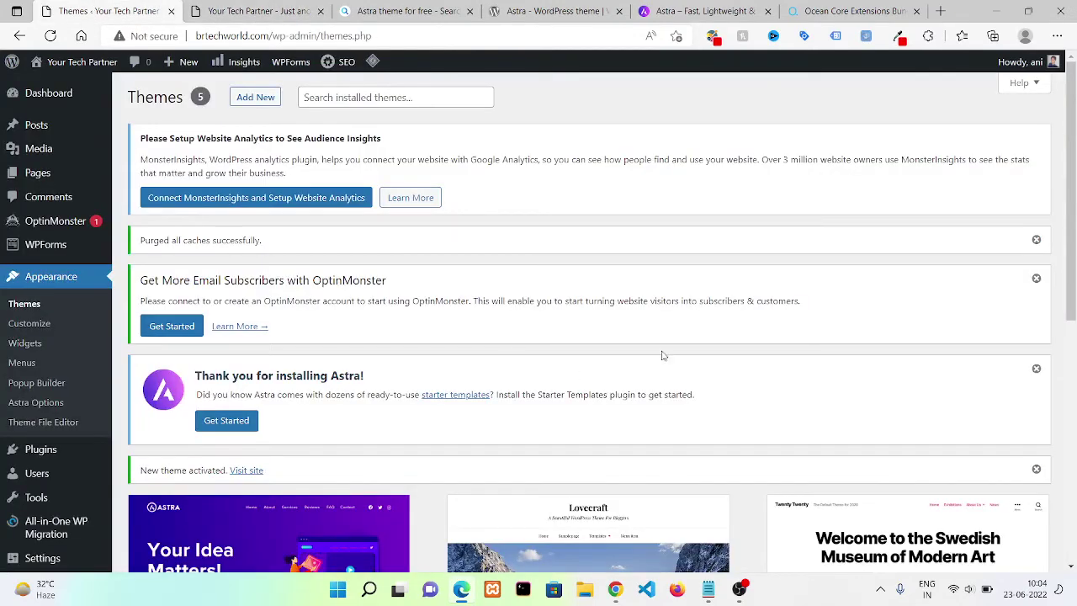
{"action": "scroll", "coordinate": [1075, 221], "scroll_direction": "down", "scroll_amount": 2}
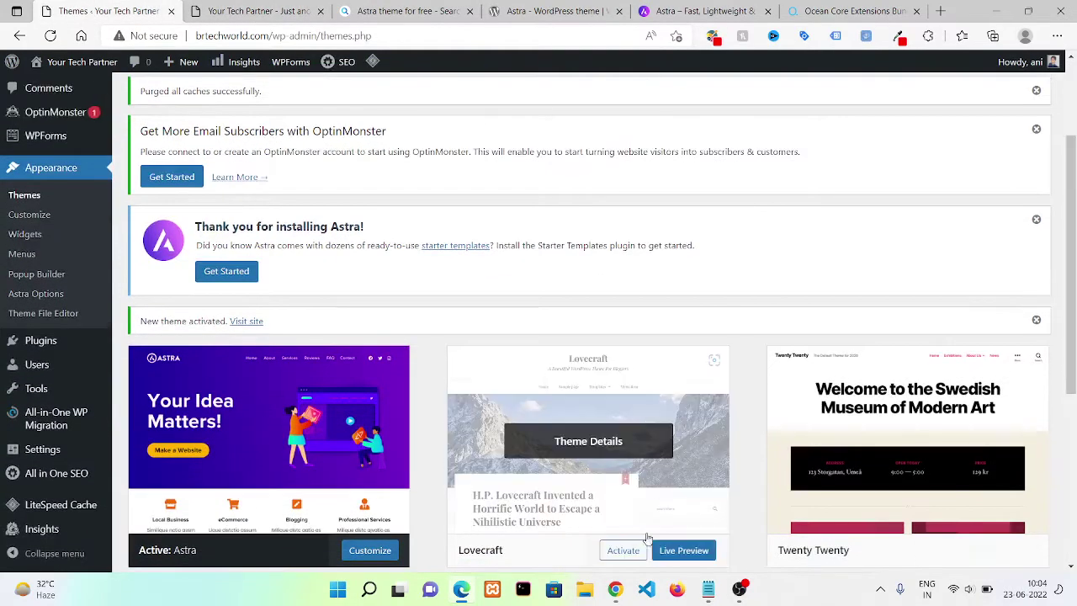
{"action": "left_click", "coordinate": [624, 550]}
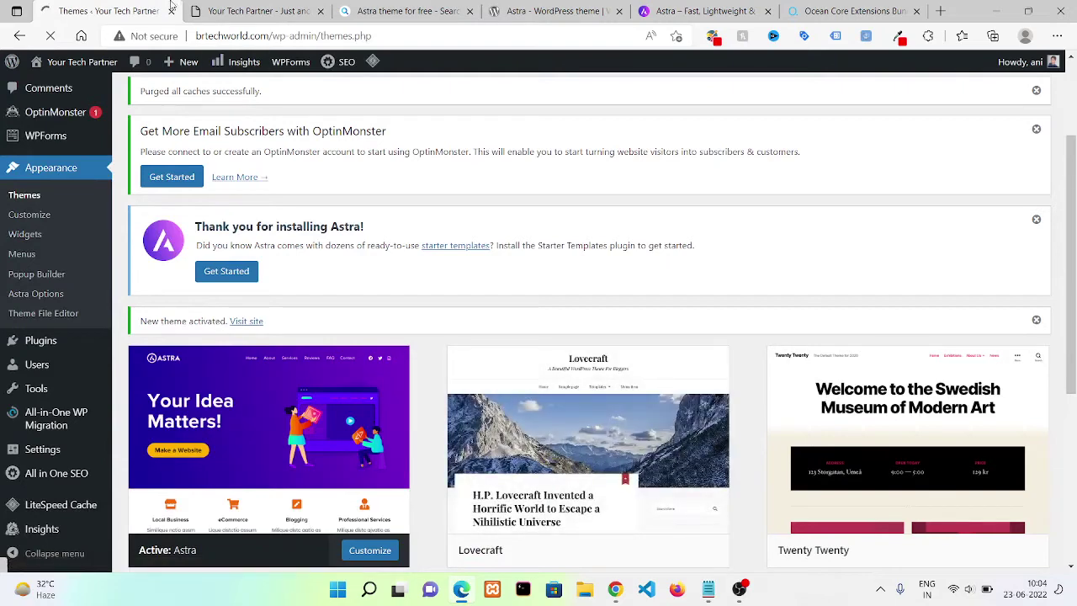
{"action": "left_click", "coordinate": [251, 8]}
{"action": "left_click", "coordinate": [51, 36]}
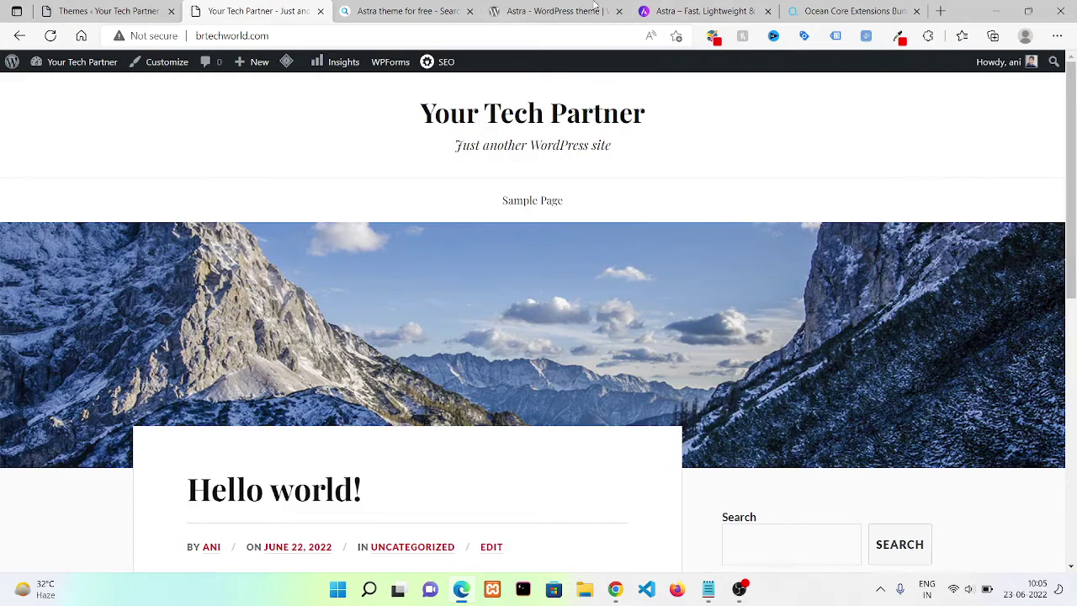
- Go from Astra's WordPress.org page to the full themes list and place the cursor in its theme search
{"action": "left_click", "coordinate": [551, 11]}
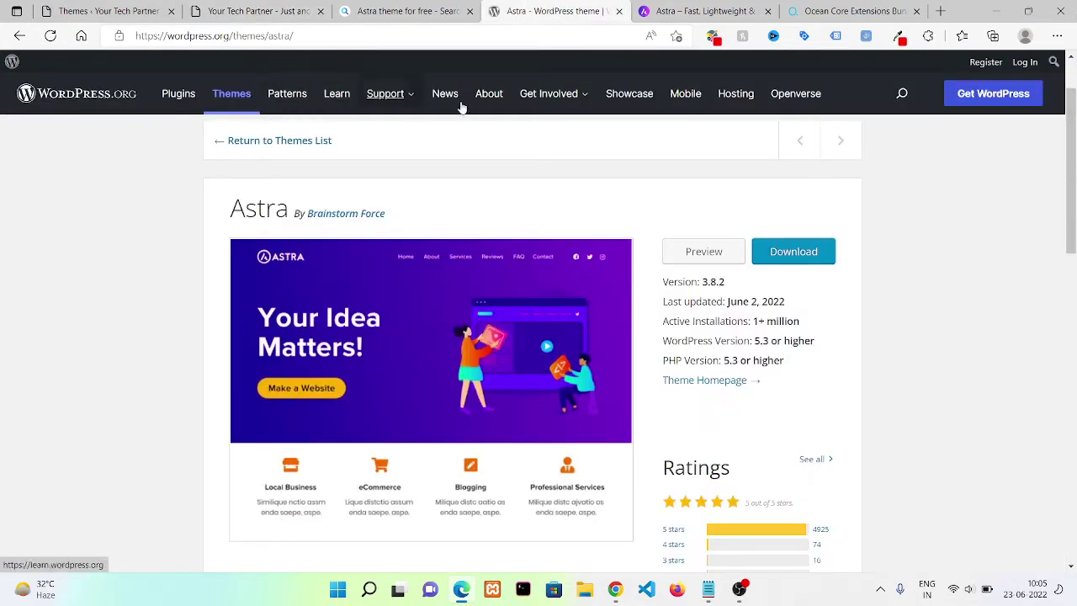
{"action": "scroll", "coordinate": [1075, 168], "scroll_direction": "up", "scroll_amount": 1}
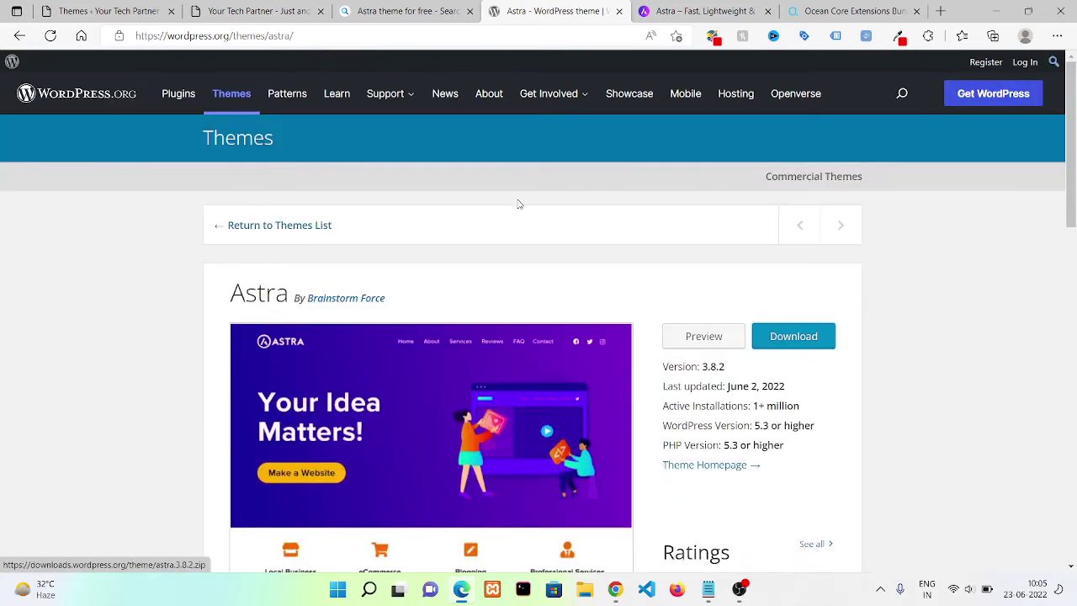
{"action": "left_click", "coordinate": [219, 240]}
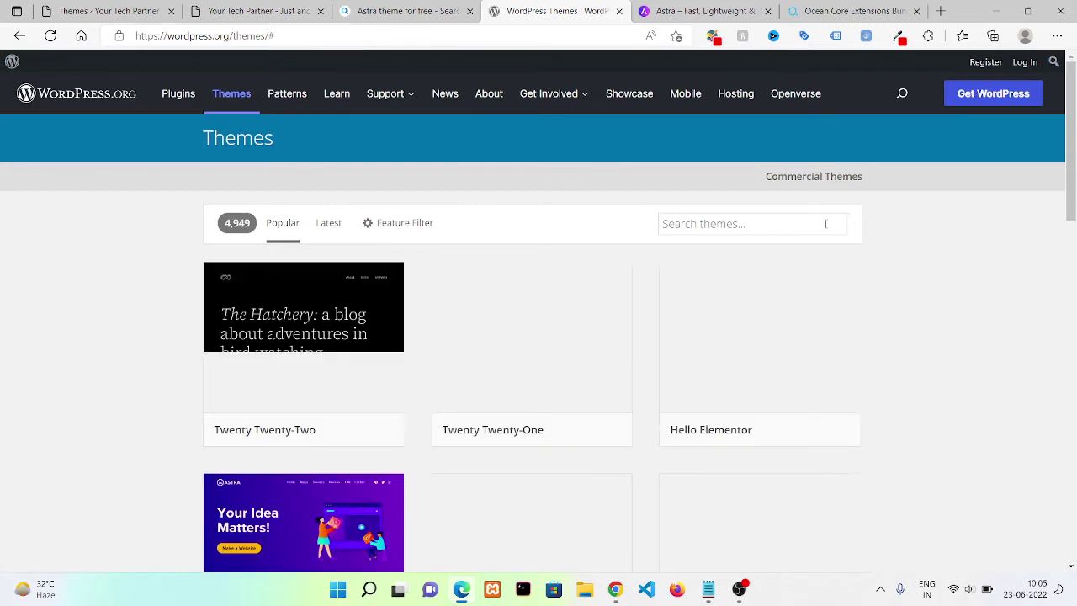
{"action": "left_click", "coordinate": [784, 216]}
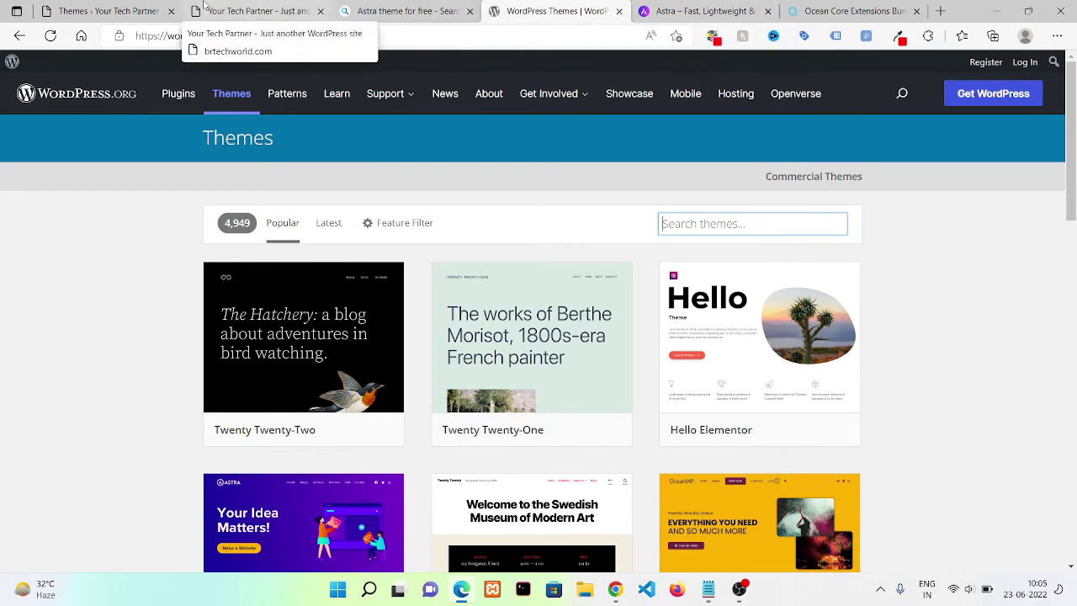
- Return to the site's installed themes and delete the Twenty Twenty-Two theme, confirming the deletion
{"action": "left_click", "coordinate": [137, 8]}
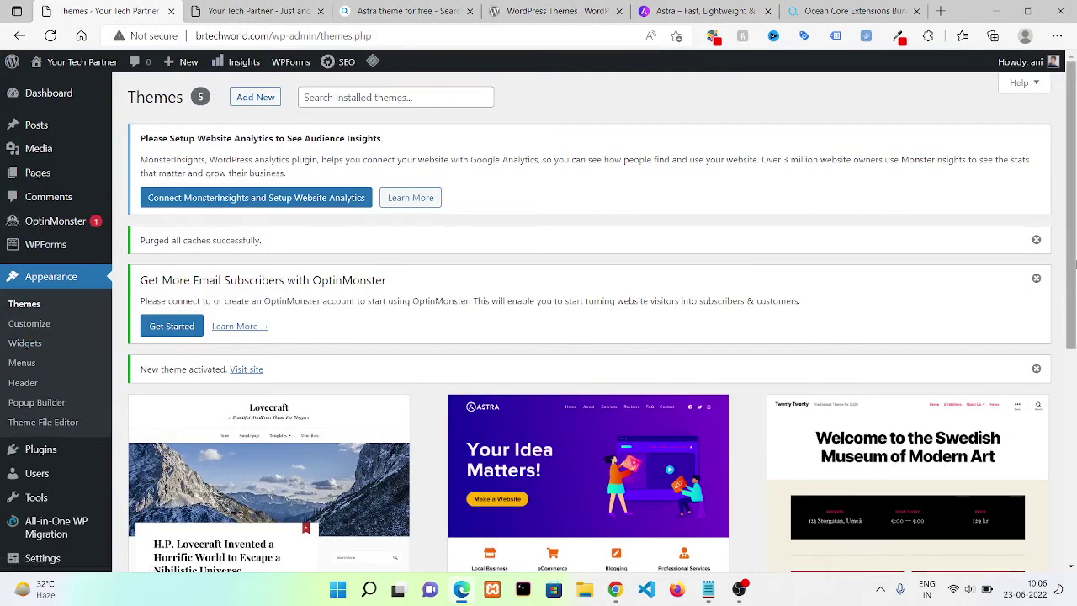
{"action": "left_click_drag", "start_coordinate": [1073, 264], "coordinate": [1073, 469]}
{"action": "left_click", "coordinate": [611, 417]}
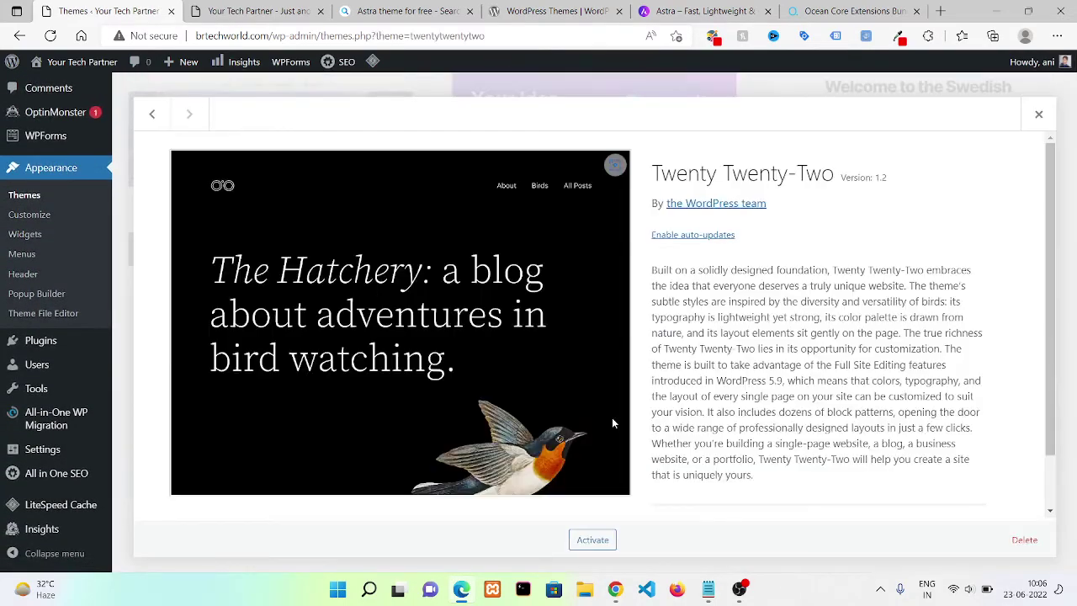
{"action": "left_click", "coordinate": [1024, 542]}
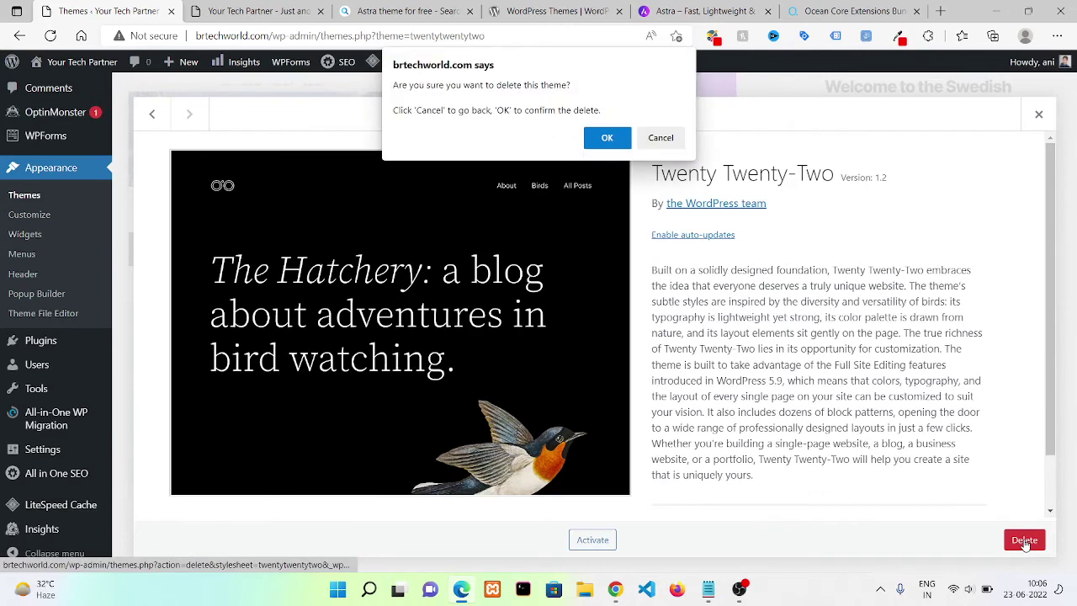
{"action": "left_click", "coordinate": [614, 145]}
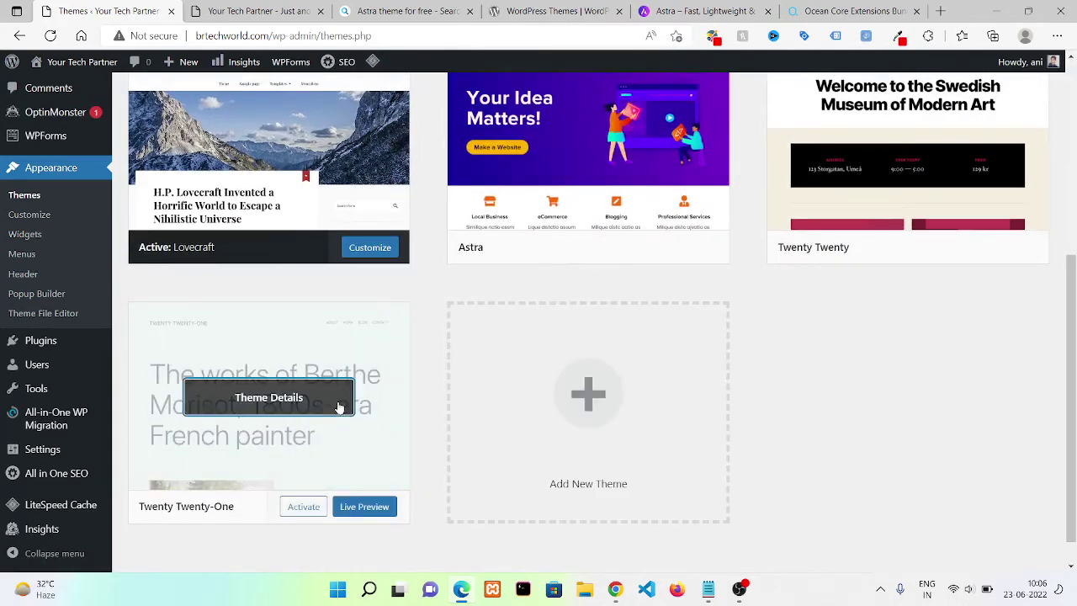
- Delete the Twenty Twenty-One and Twenty Twenty themes from their theme details, confirming each deletion
{"action": "left_click", "coordinate": [339, 407]}
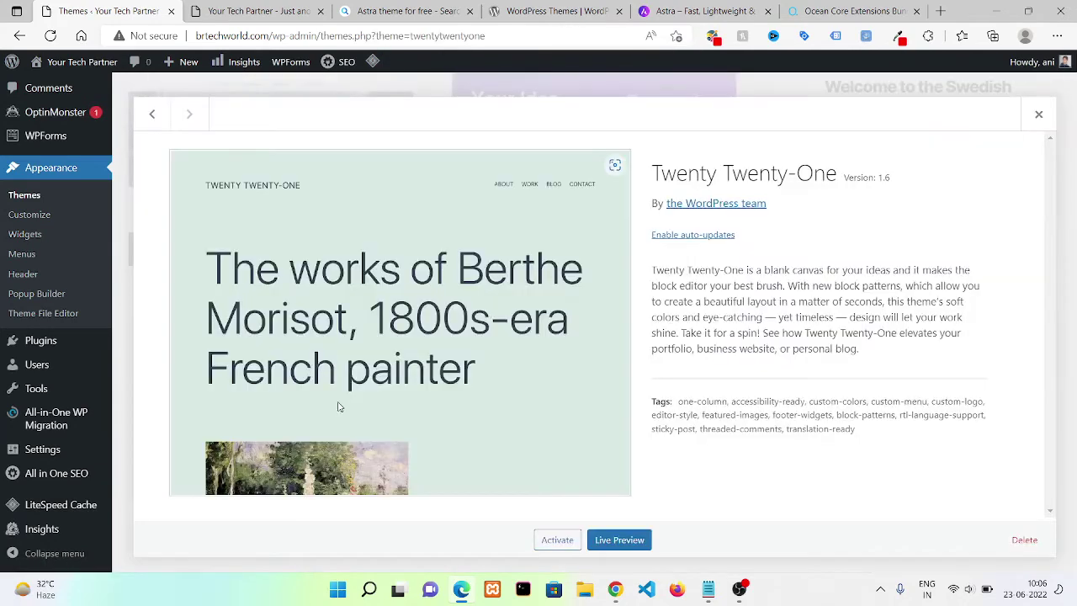
{"action": "left_click", "coordinate": [1028, 543]}
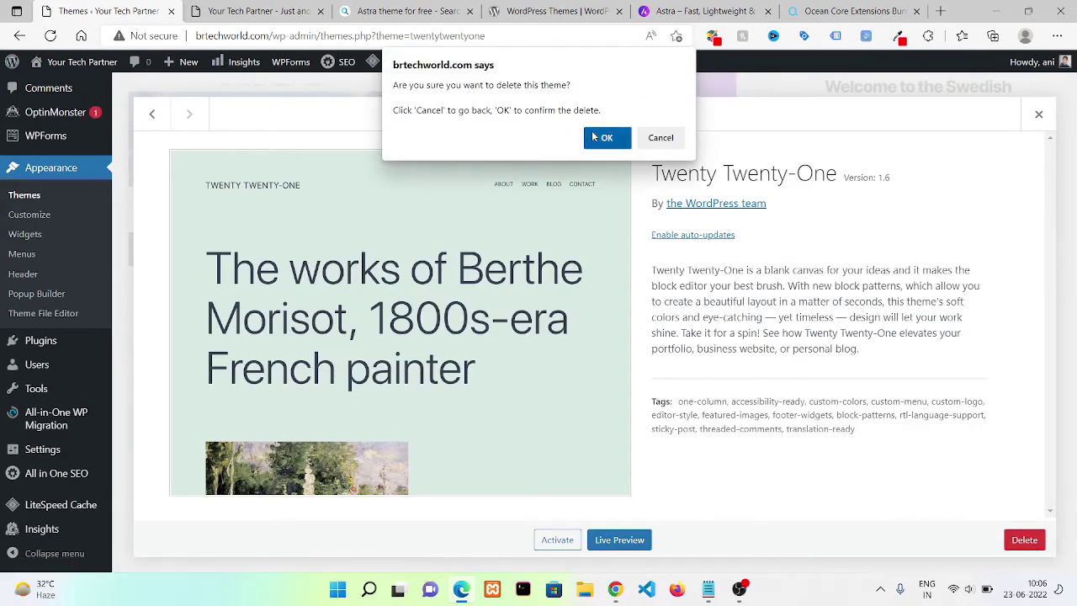
{"action": "left_click", "coordinate": [593, 137]}
{"action": "left_click", "coordinate": [1022, 149]}
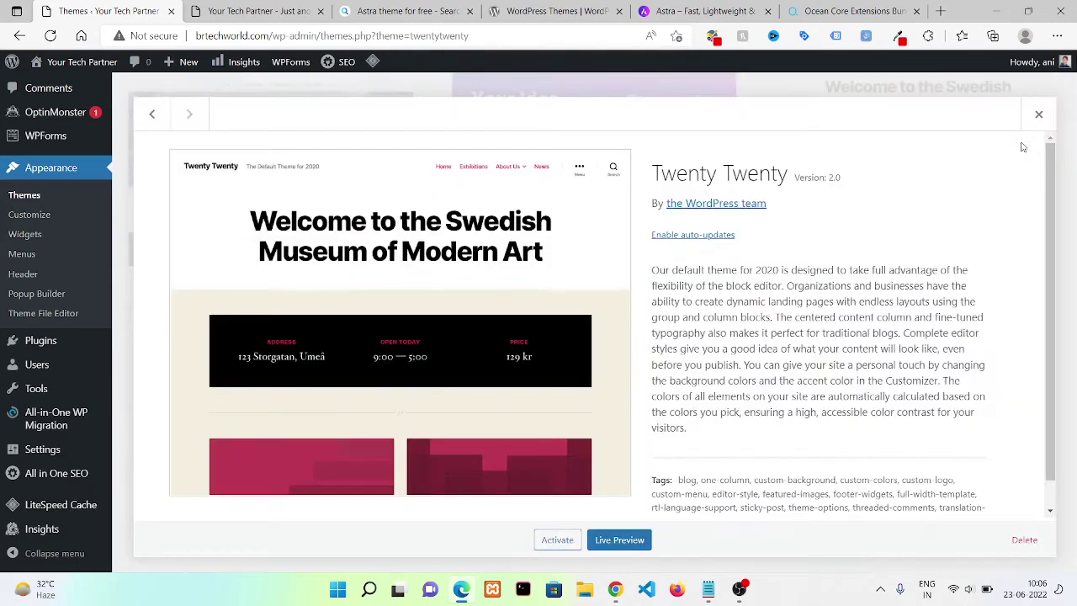
{"action": "left_click", "coordinate": [1025, 540]}
{"action": "left_click", "coordinate": [607, 138]}
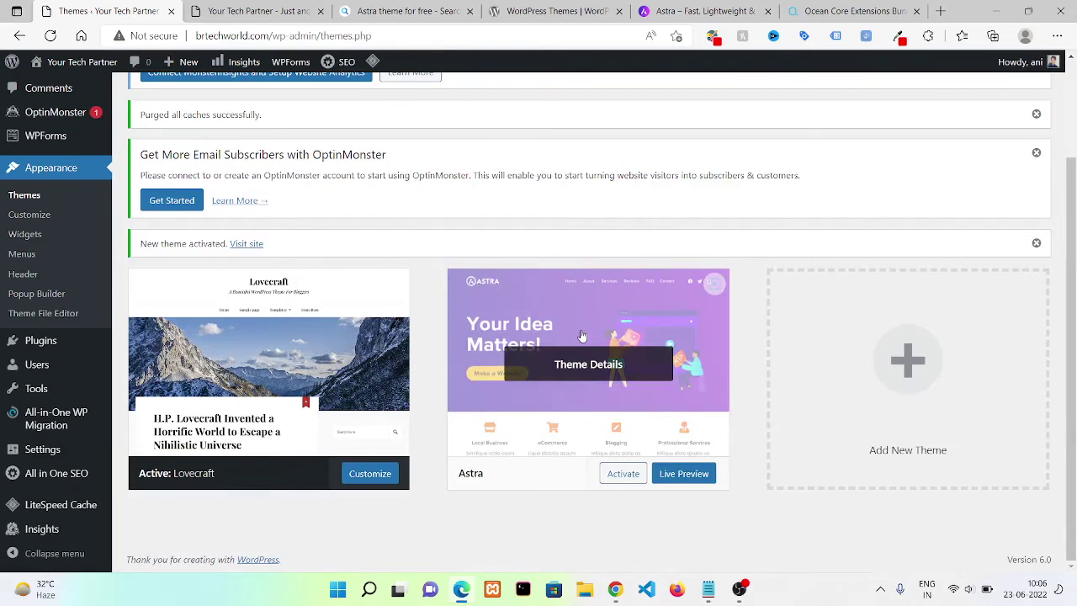
- Delete the inactive Astra theme from its theme details and confirm the deletion
{"action": "left_click", "coordinate": [582, 336]}
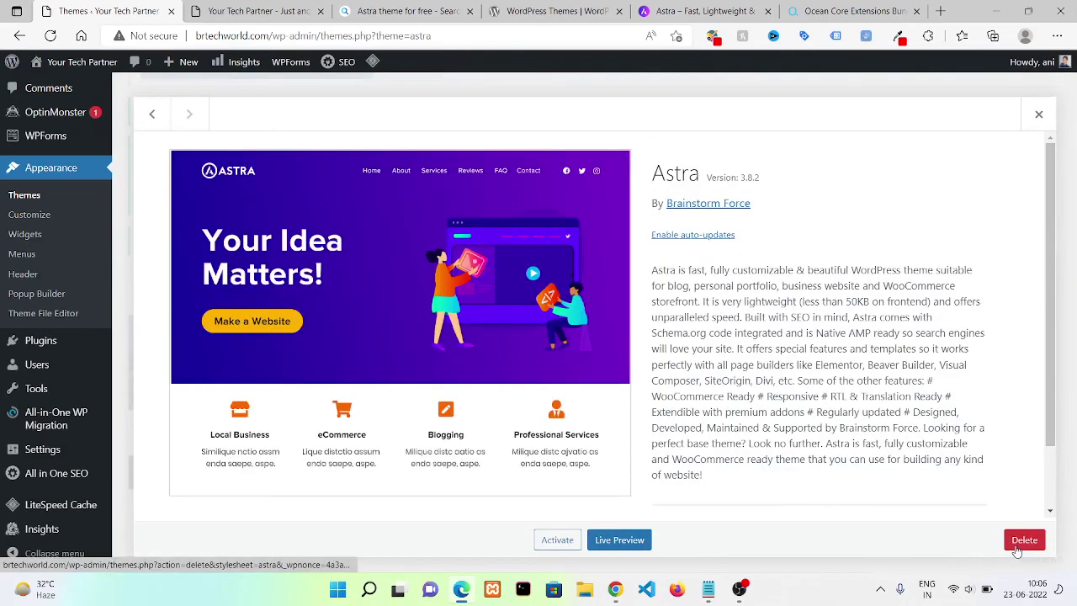
{"action": "left_click", "coordinate": [1021, 541]}
{"action": "left_click", "coordinate": [610, 138]}
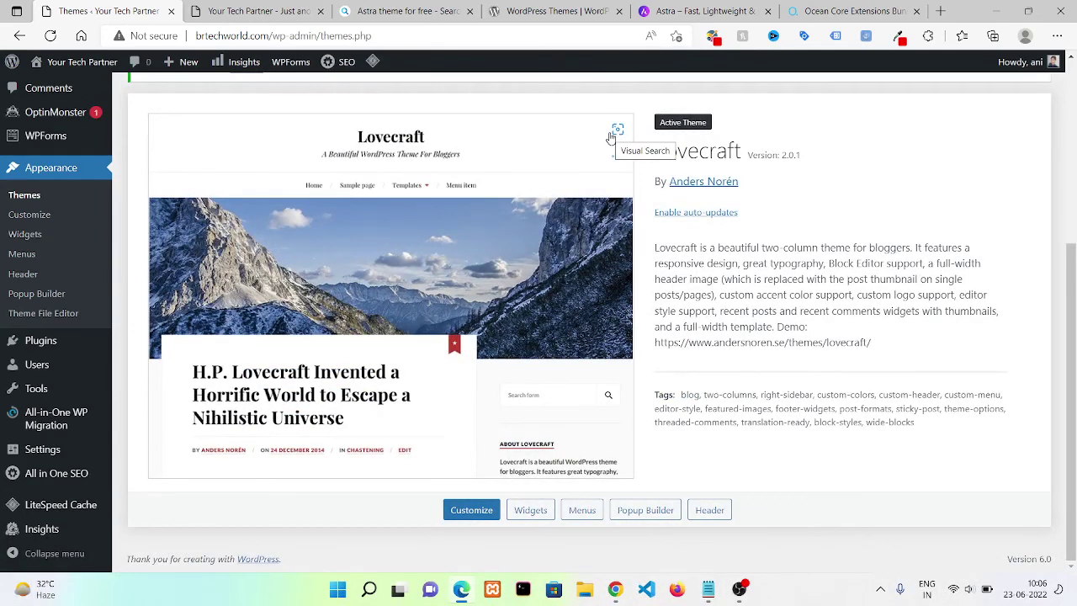
{"action": "scroll", "coordinate": [1074, 250], "scroll_direction": "up", "scroll_amount": 2}
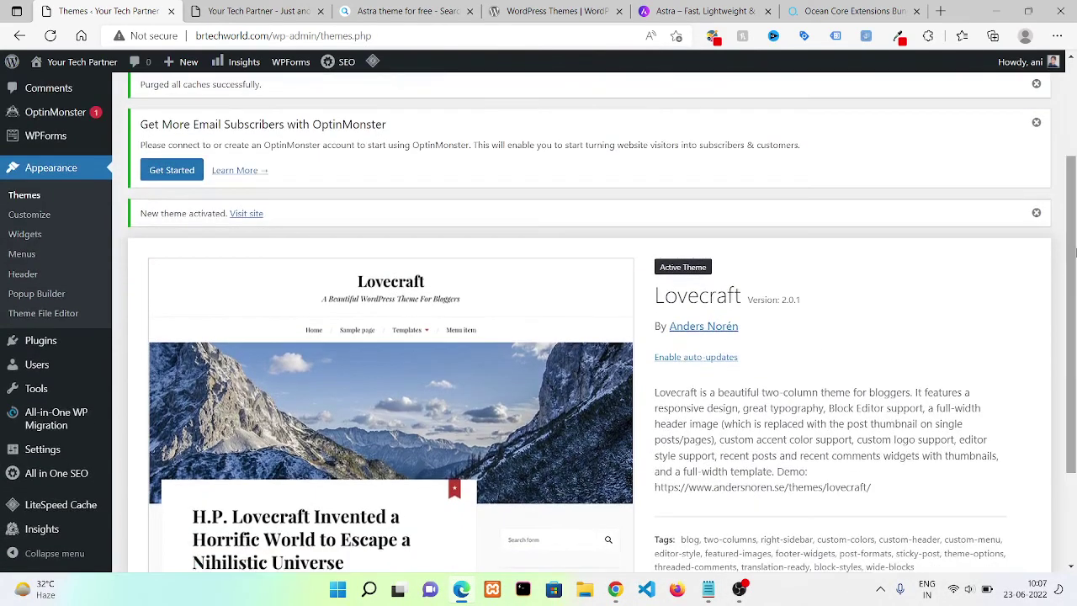